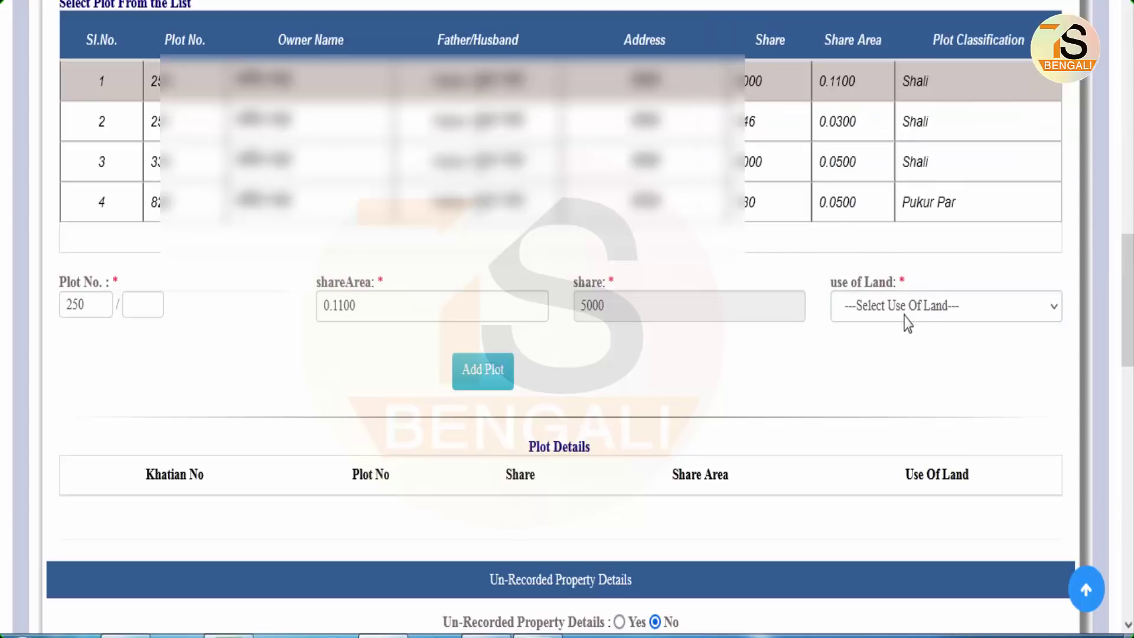
# - Add plots 250, 251 and 334 to the Plot Details table with use of land [R01]Krishi
pyautogui.click(907, 324)
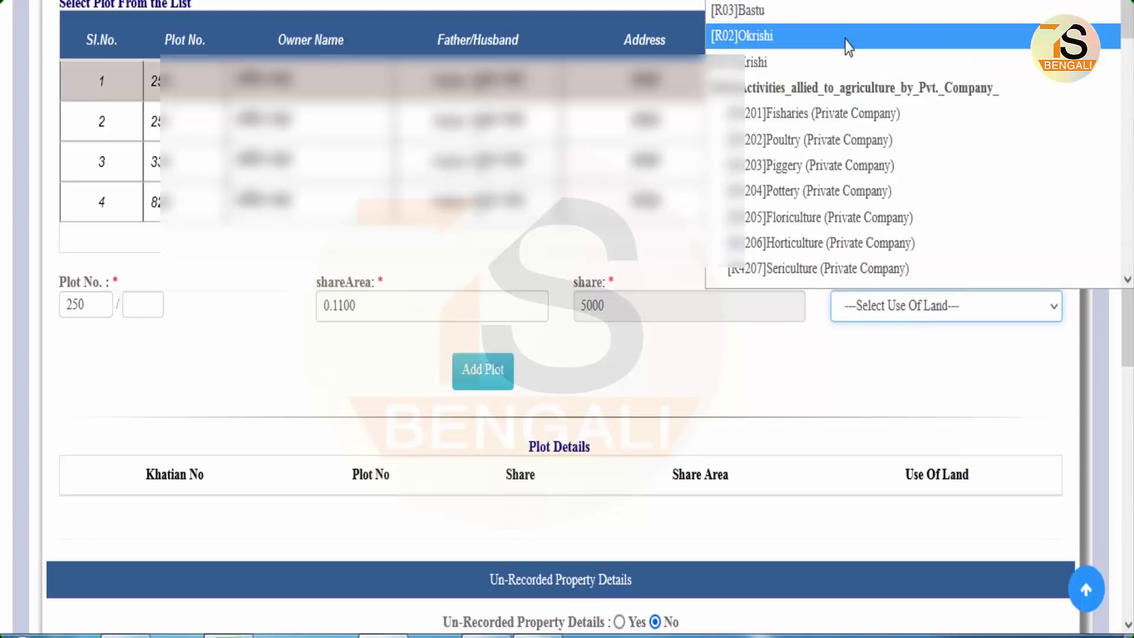
pyautogui.click(766, 69)
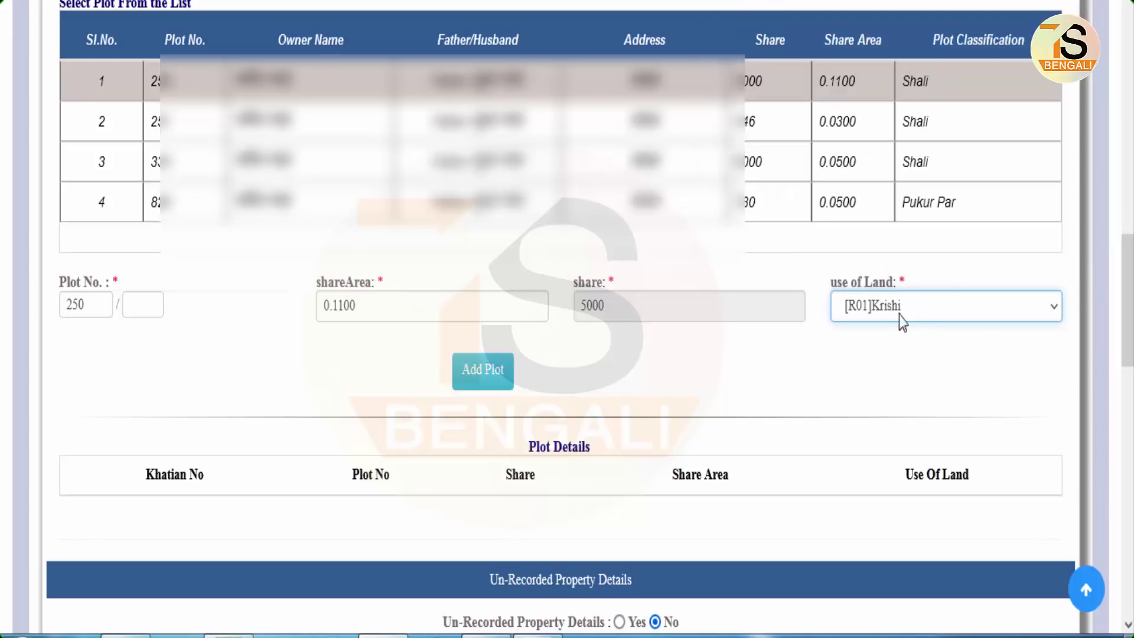
pyautogui.click(490, 368)
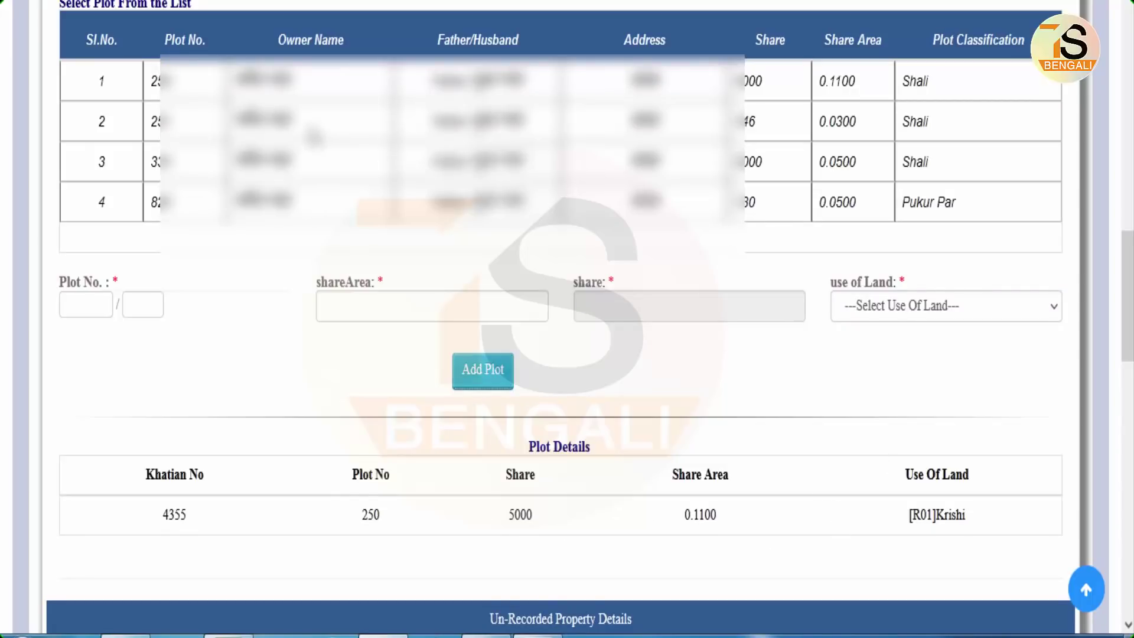
pyautogui.click(313, 137)
pyautogui.click(932, 303)
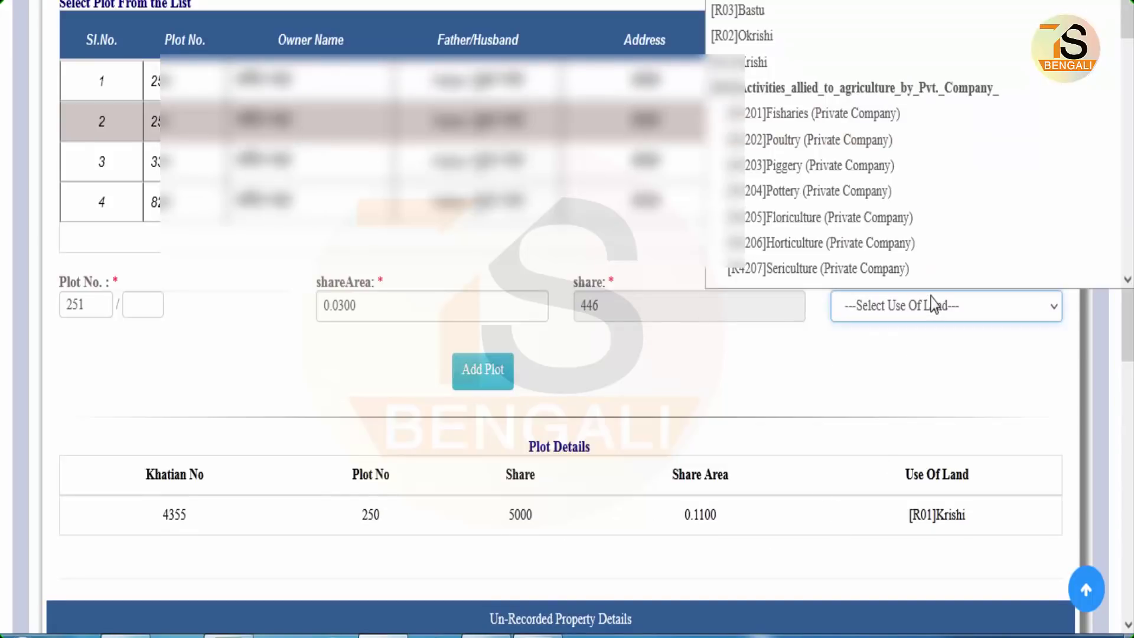
pyautogui.click(854, 42)
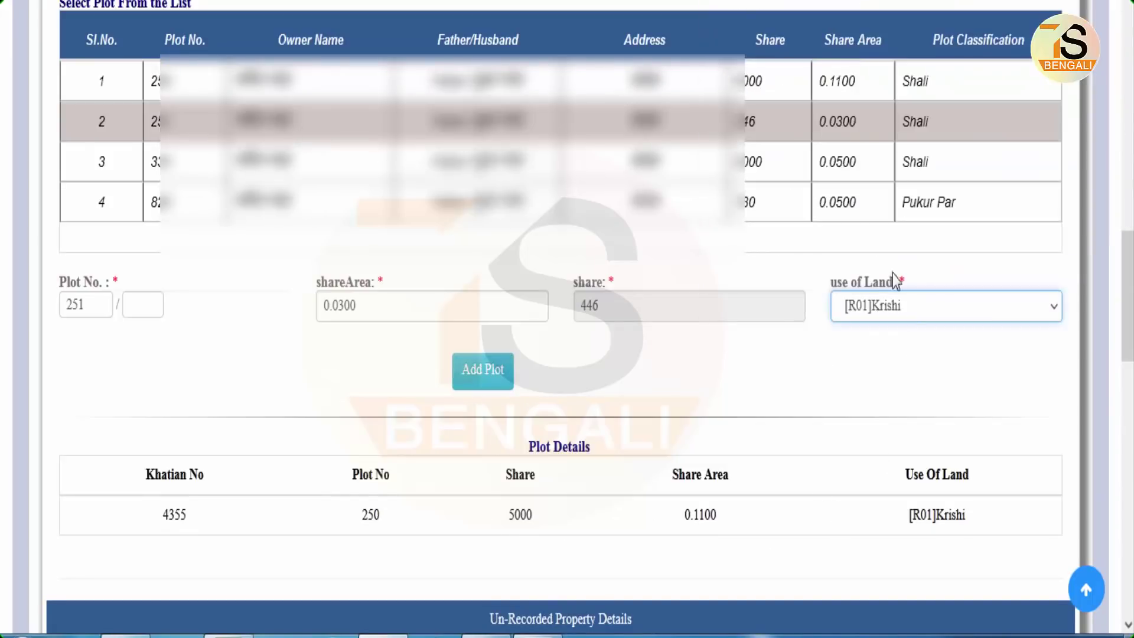
pyautogui.click(474, 372)
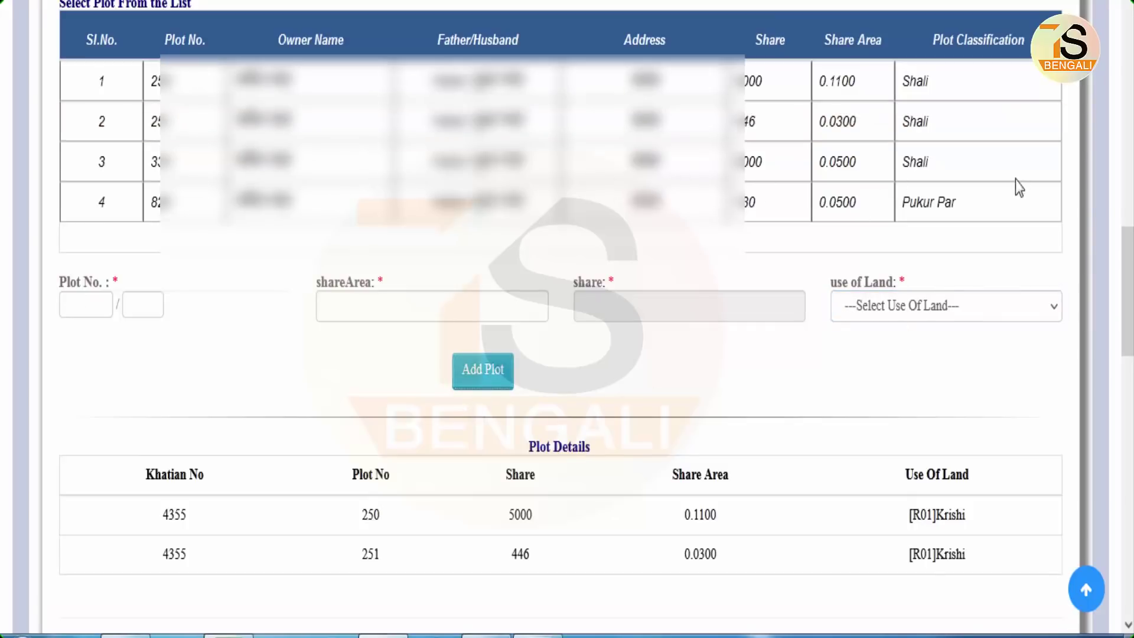
pyautogui.click(764, 162)
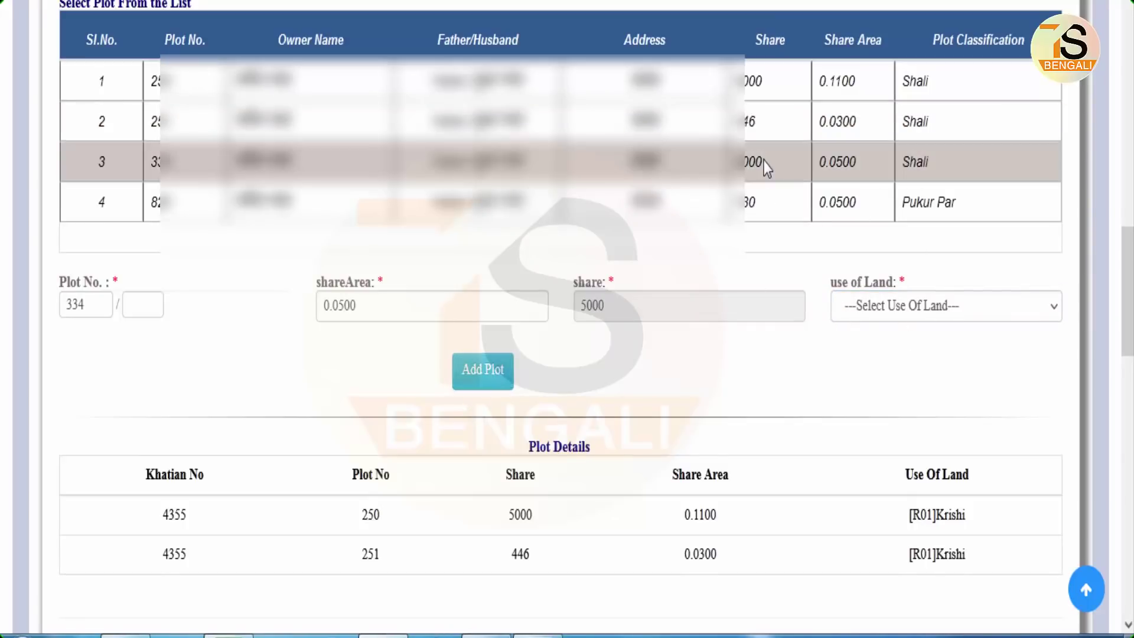
pyautogui.click(931, 314)
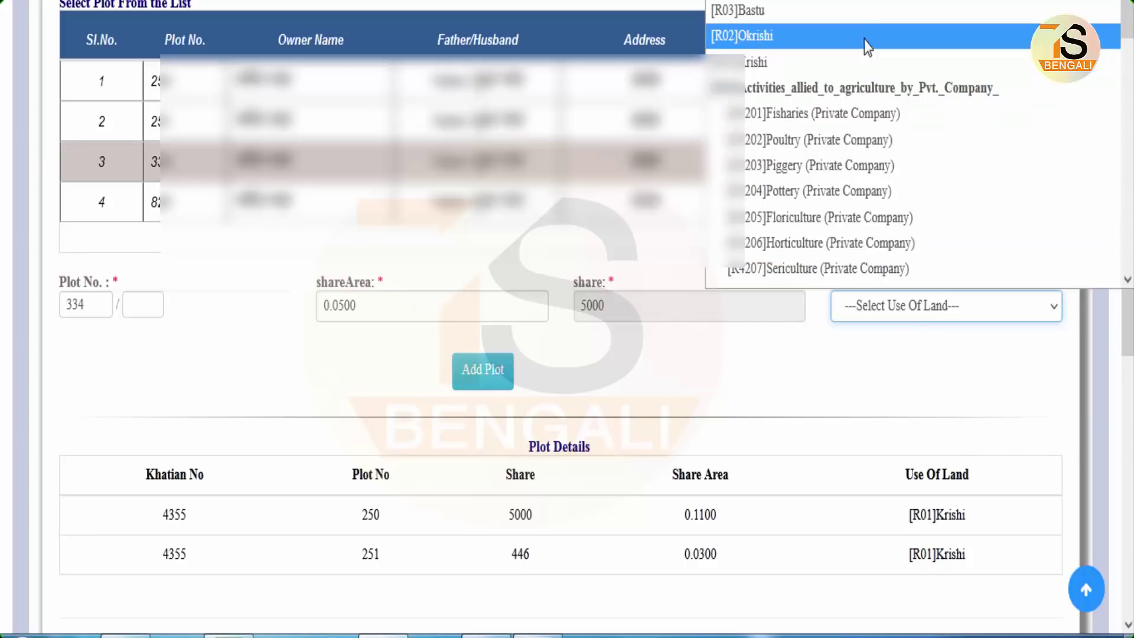
pyautogui.click(852, 65)
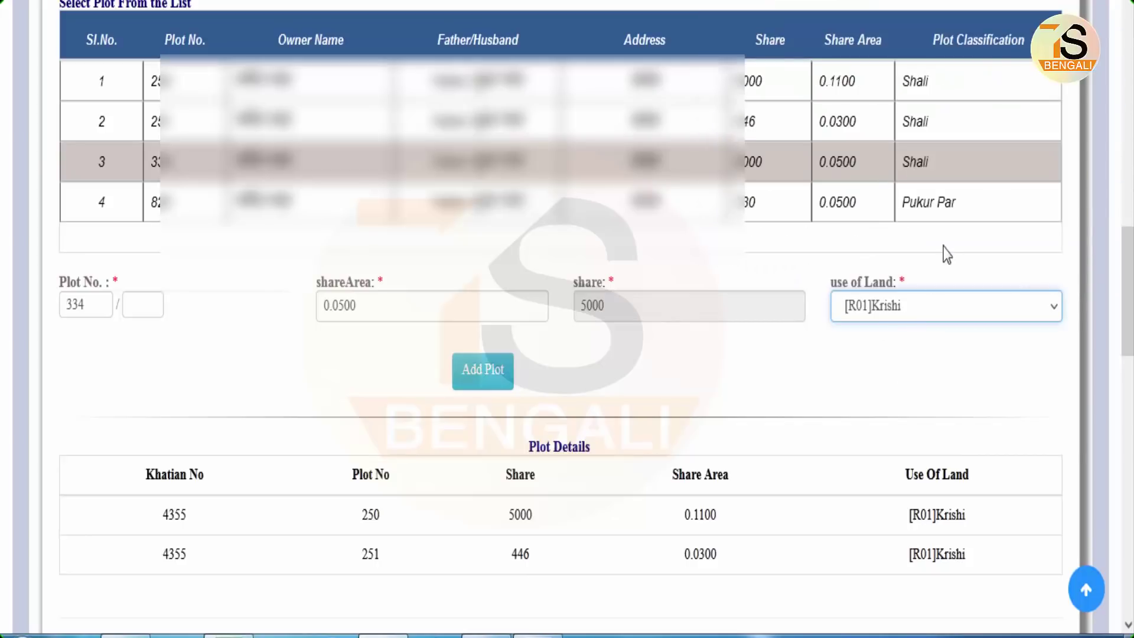
pyautogui.click(483, 379)
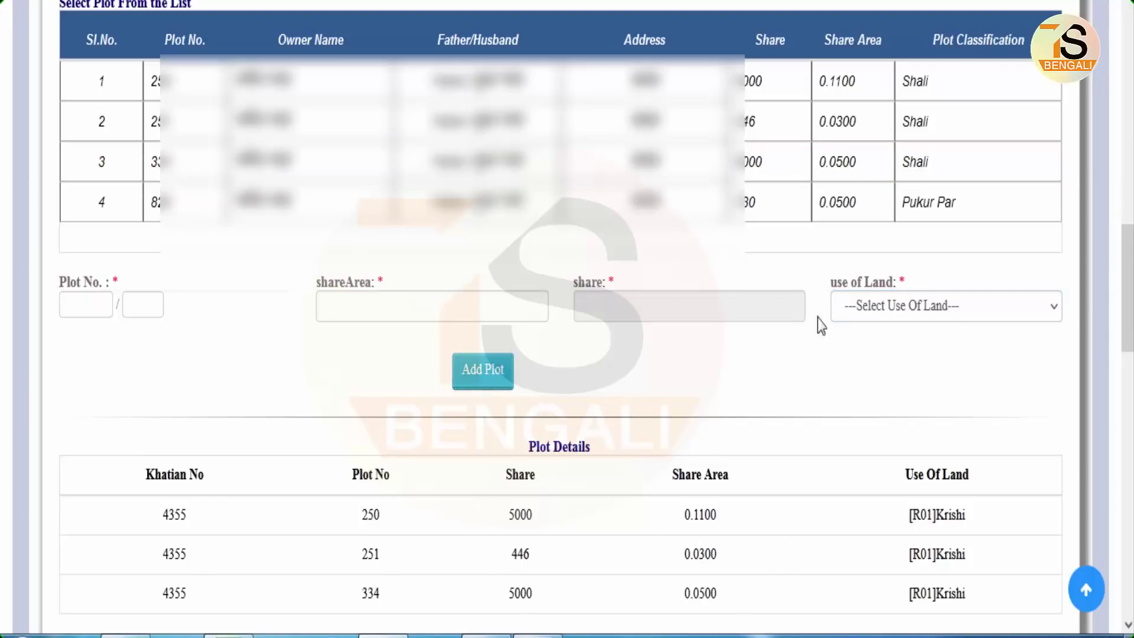
# - Add plot 820, the Pukur Par plot, with use of land [R02]Okrishi
pyautogui.click(493, 212)
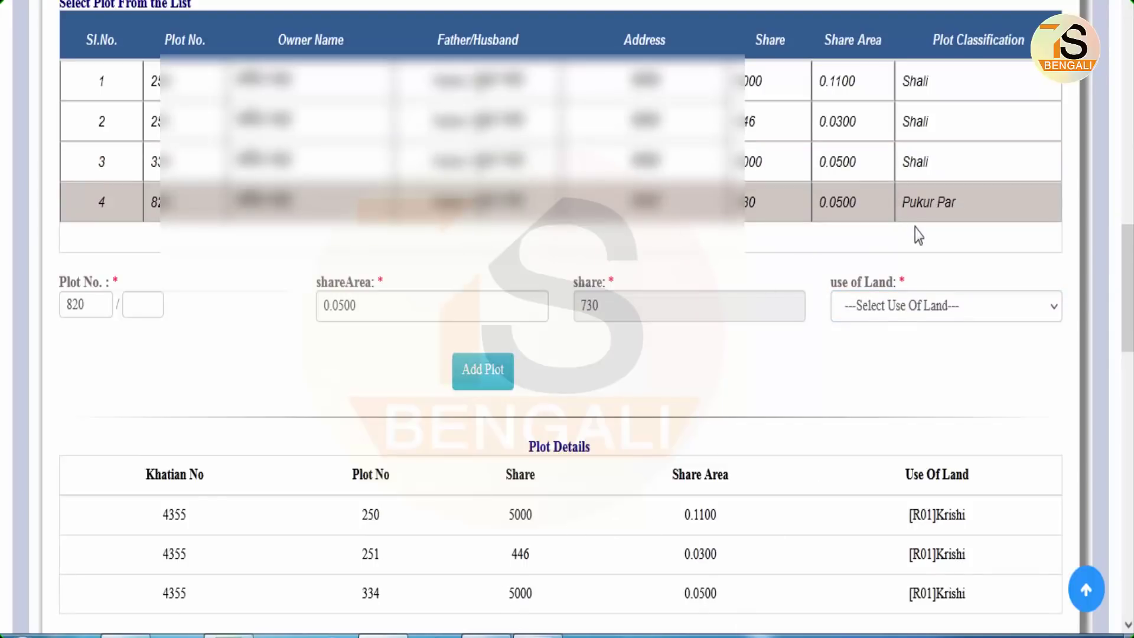
pyautogui.click(891, 315)
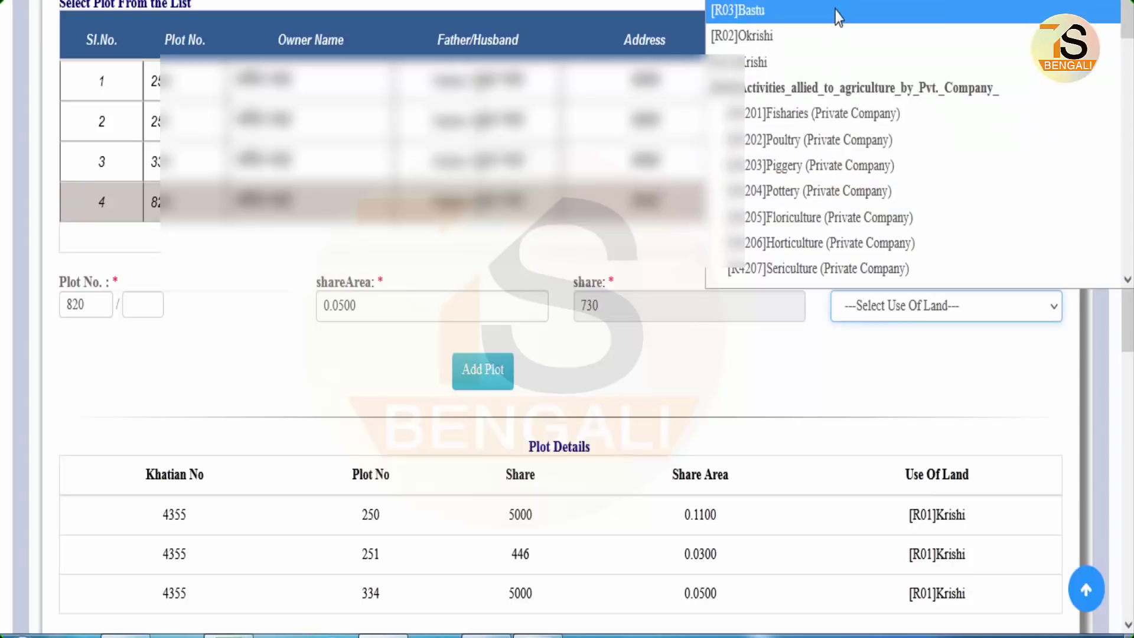
pyautogui.click(980, 36)
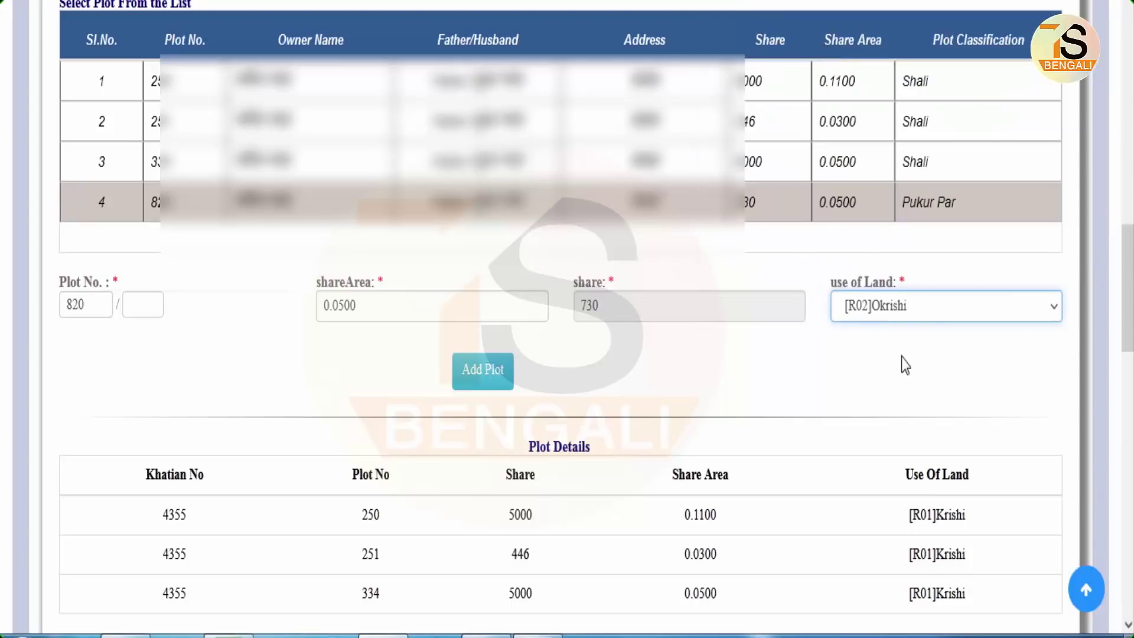
pyautogui.click(480, 370)
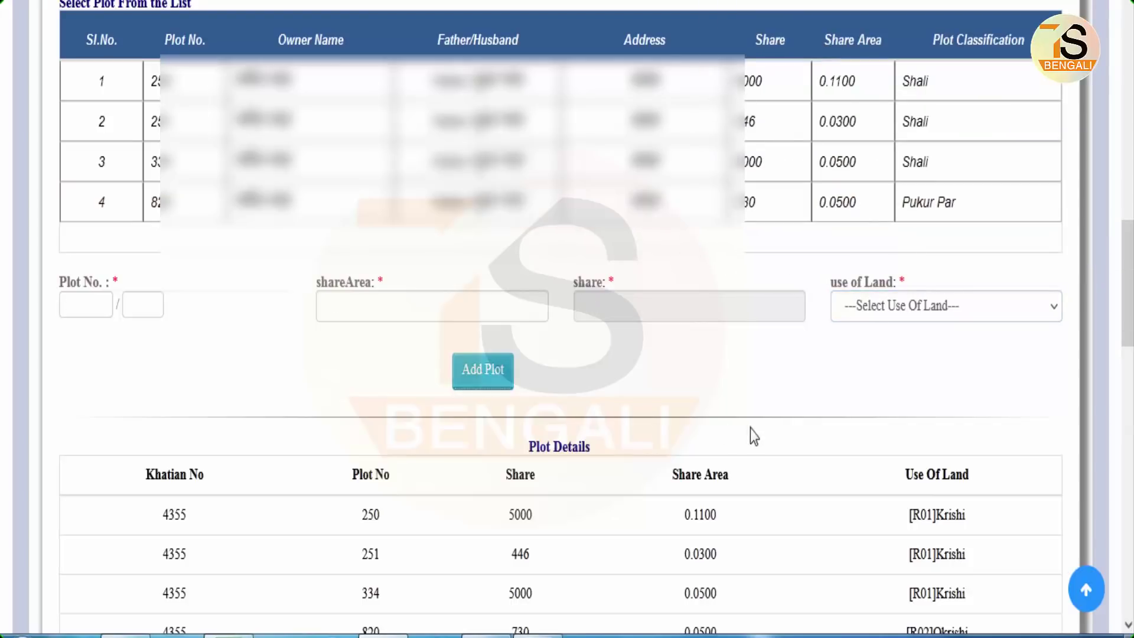
pyautogui.scroll(-3, 845, 342)
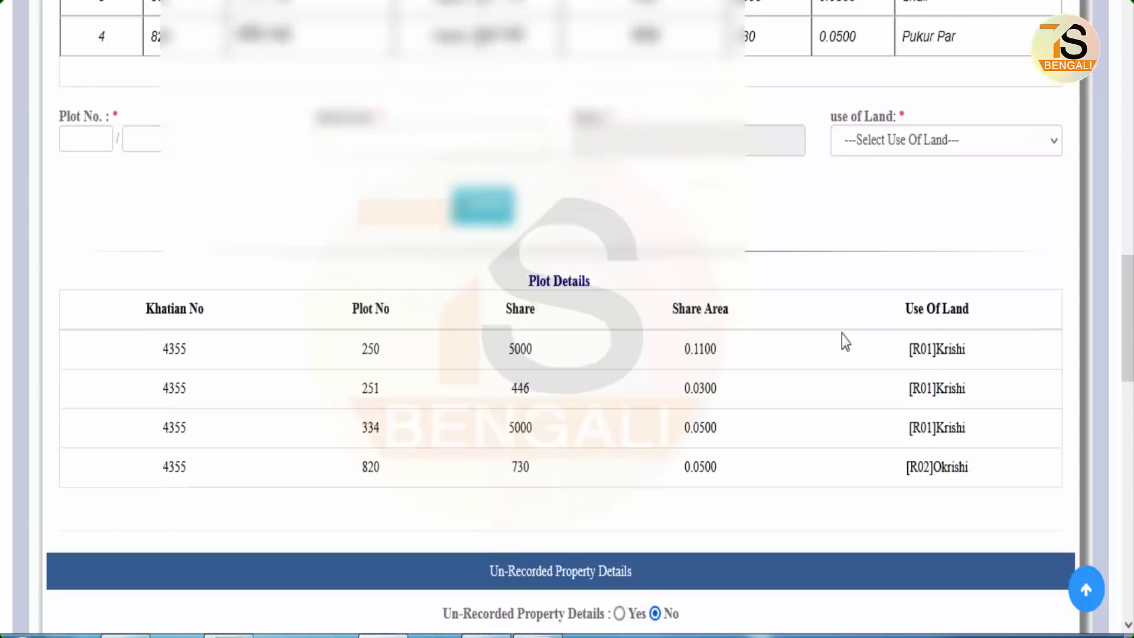
pyautogui.scroll(-5, 843, 342)
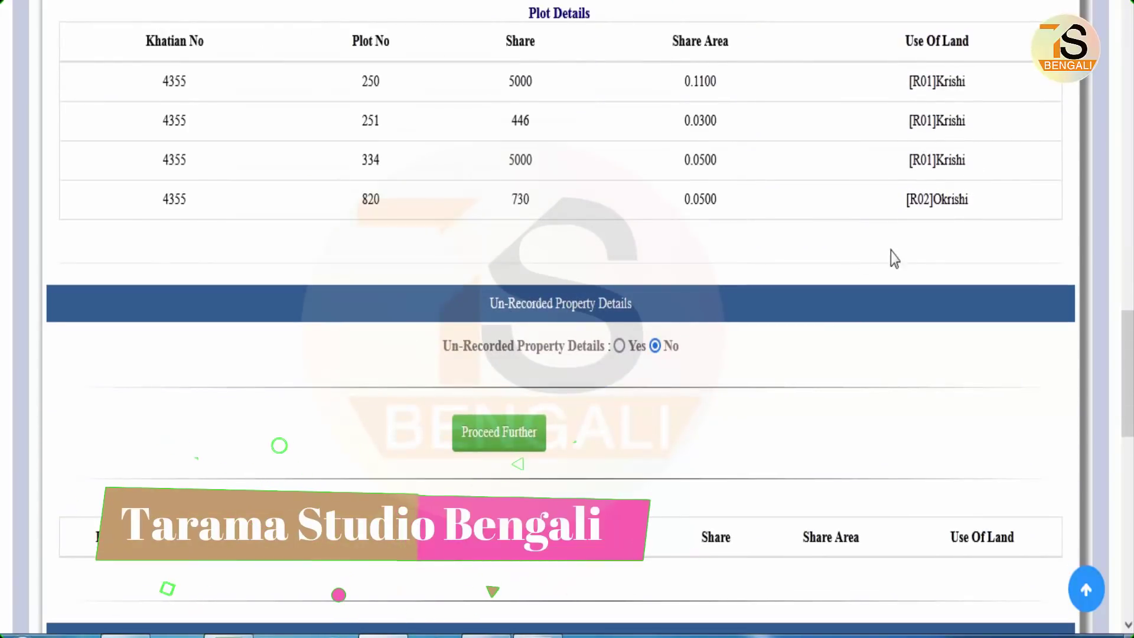
pyautogui.scroll(-2, 888, 256)
pyautogui.scroll(2, 889, 256)
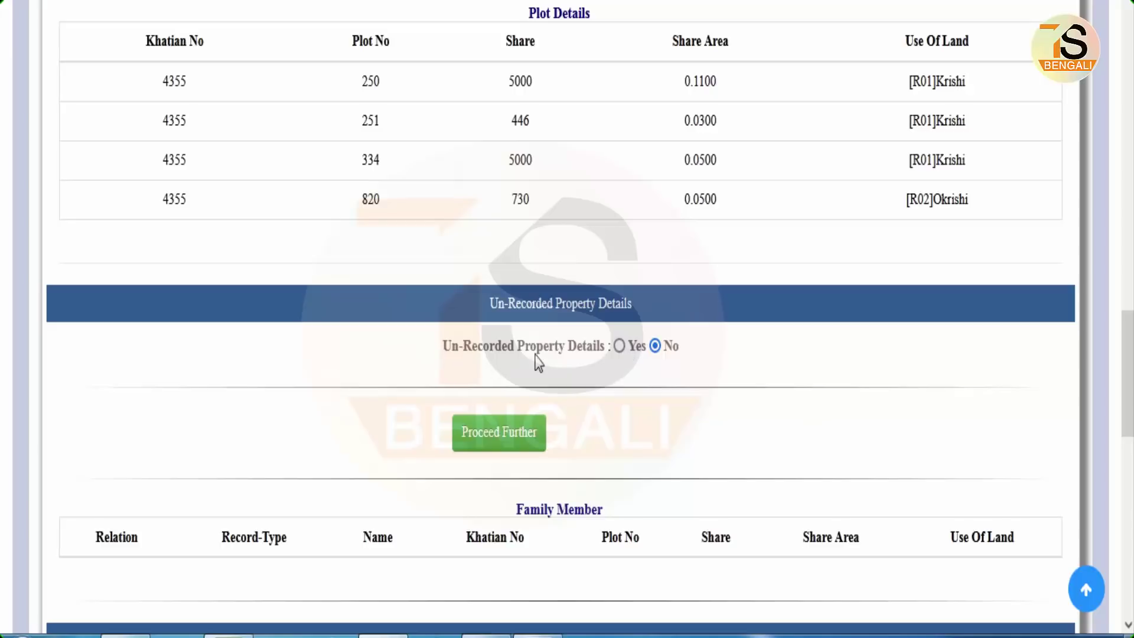
pyautogui.click(618, 347)
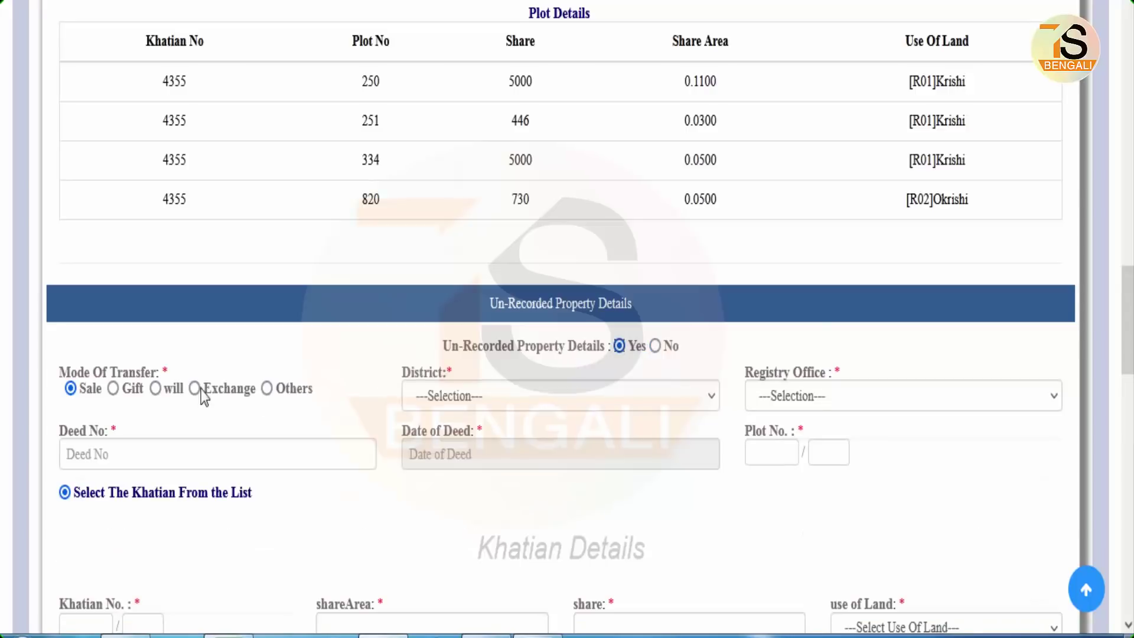
pyautogui.scroll(-3, 861, 435)
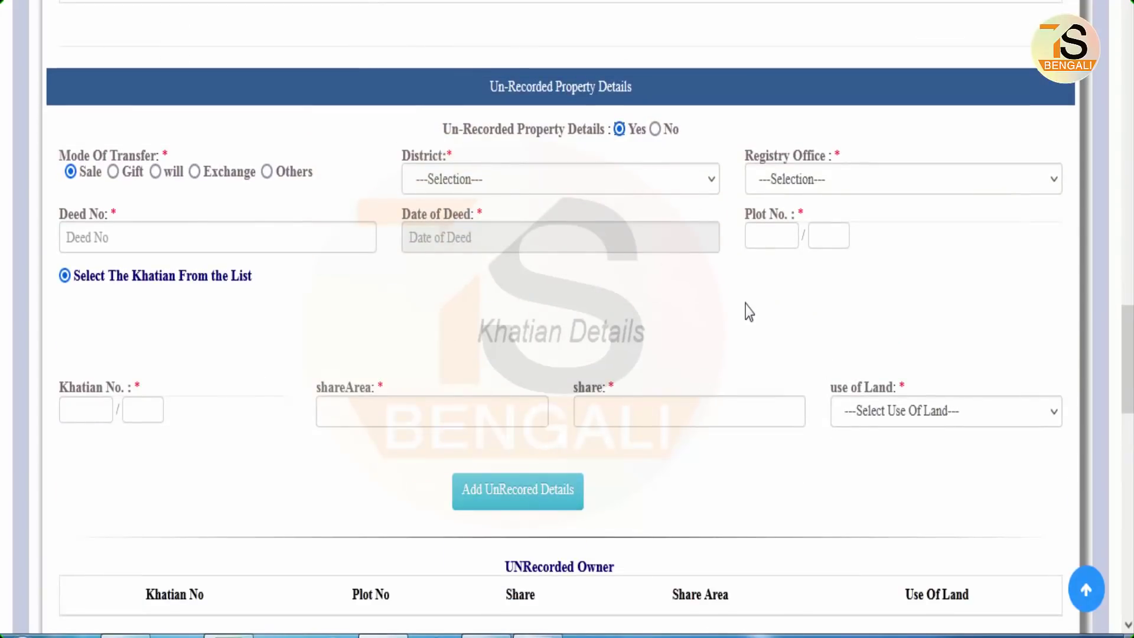
pyautogui.click(656, 130)
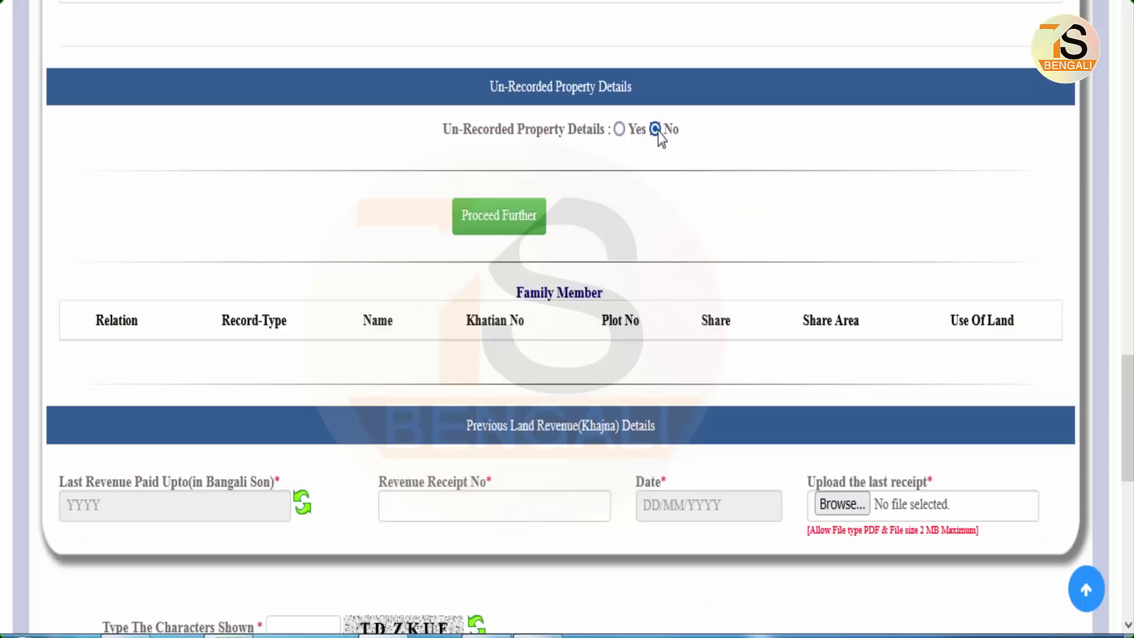
pyautogui.scroll(1, 756, 292)
pyautogui.scroll(2, 755, 289)
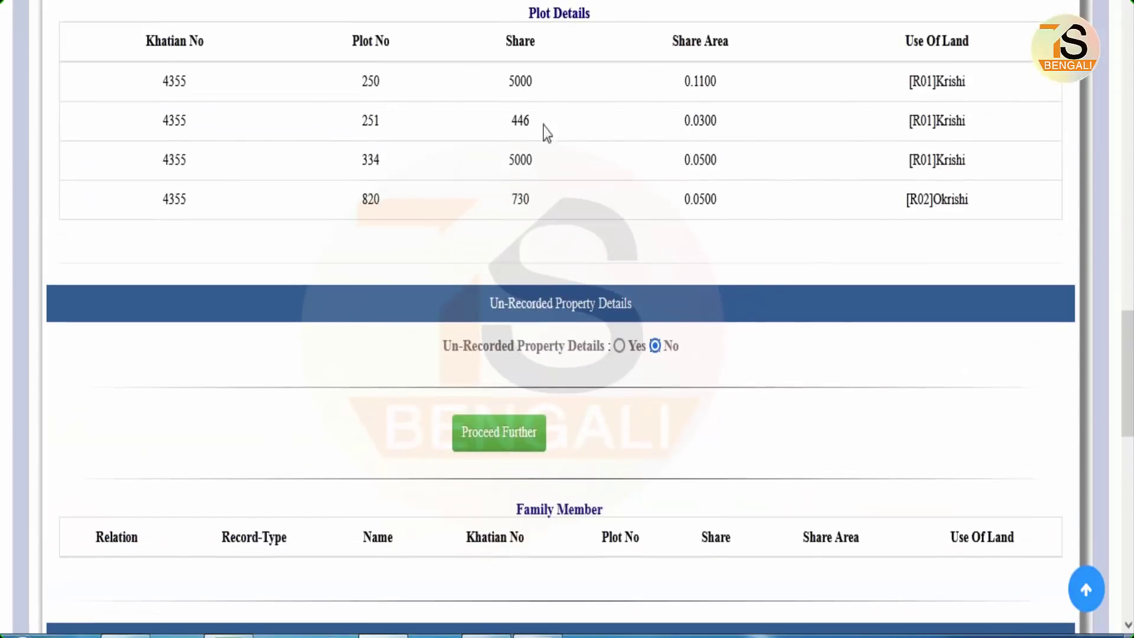
# - Submit the plot details, answer Yes to the family-member question, and scroll to the Khajna details
pyautogui.click(518, 439)
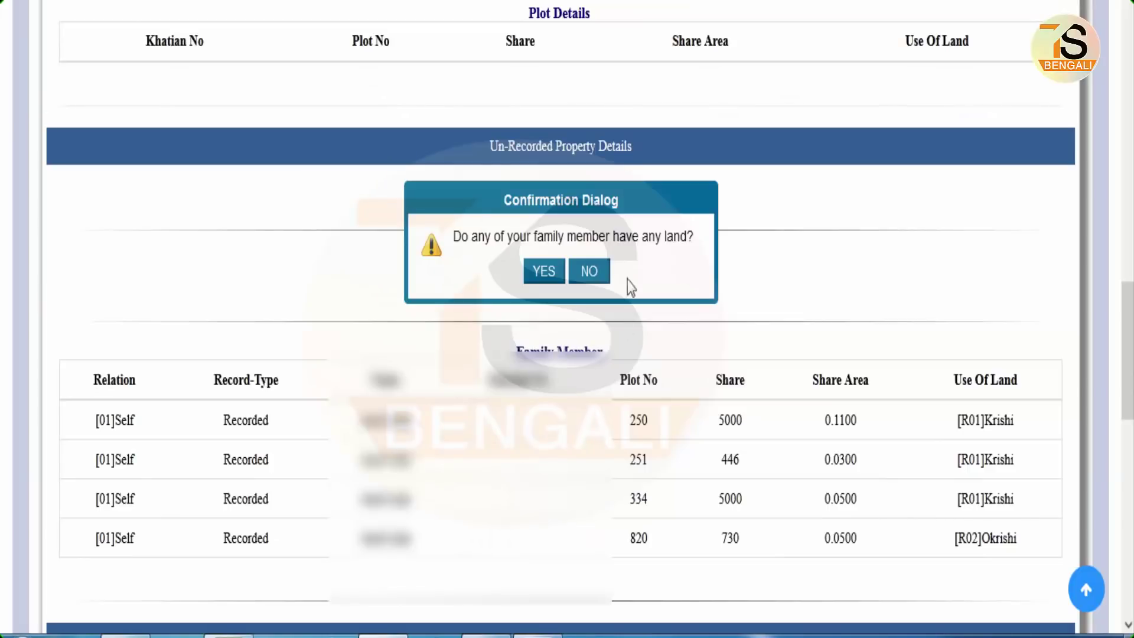
pyautogui.click(544, 273)
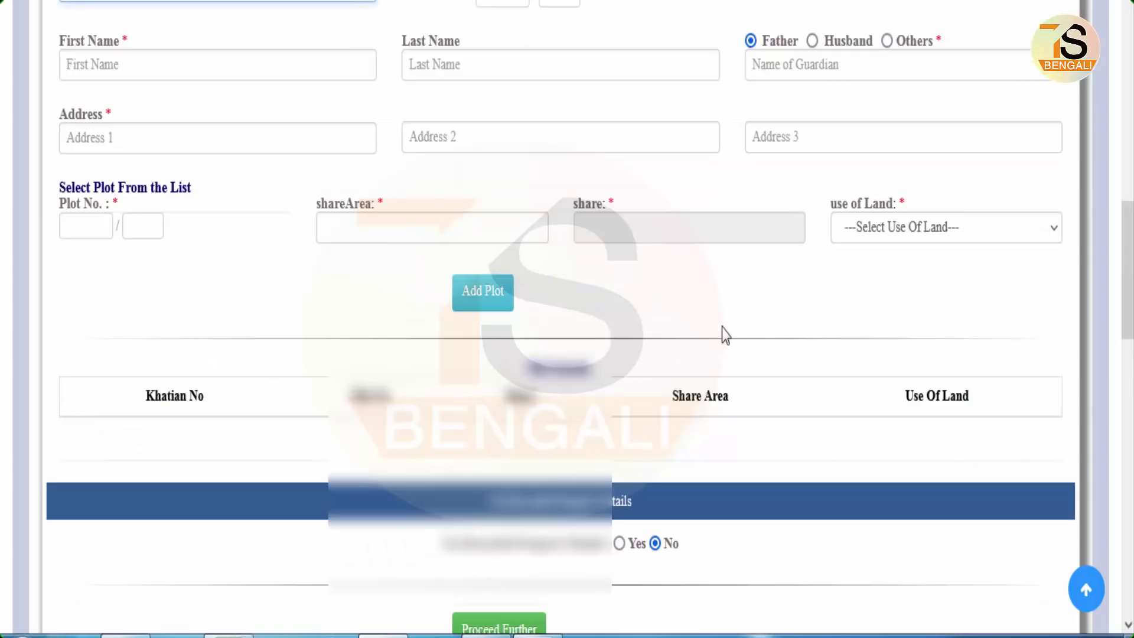
pyautogui.scroll(-9, 721, 328)
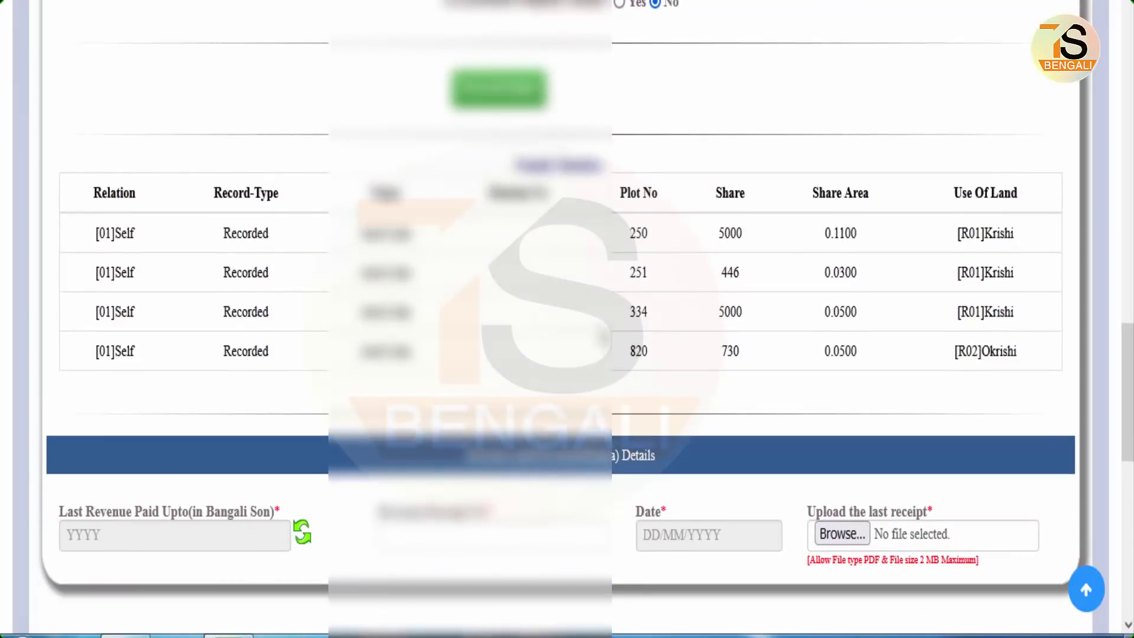
pyautogui.scroll(-5, 459, 300)
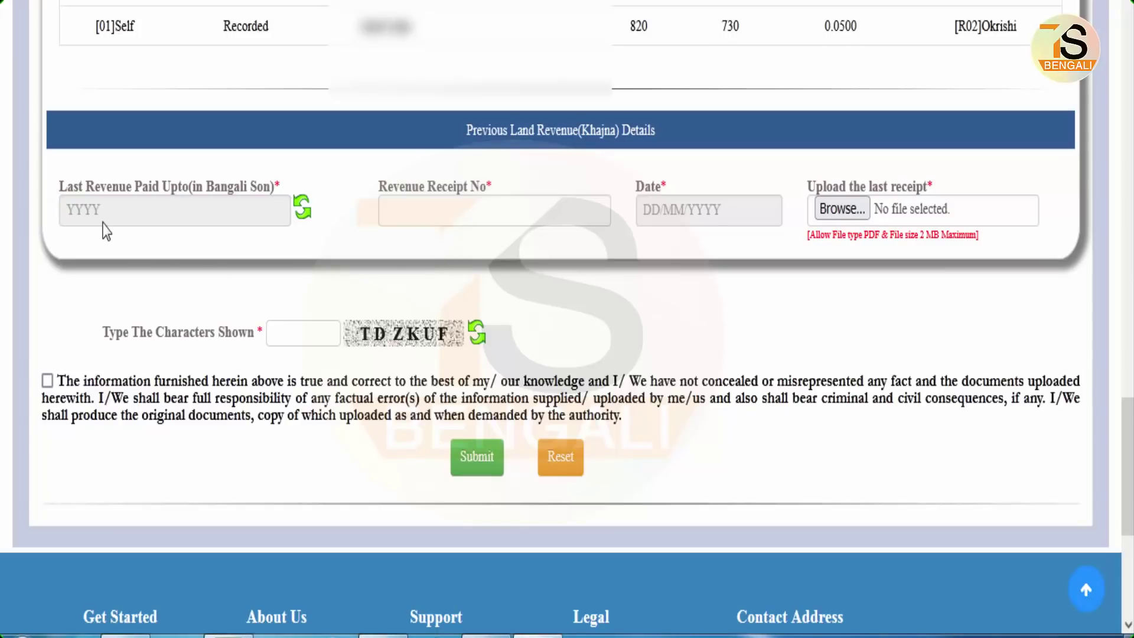
# - Set last revenue paid up to 1424, receipt number 516 and receipt date 22/02/2019
pyautogui.click(133, 216)
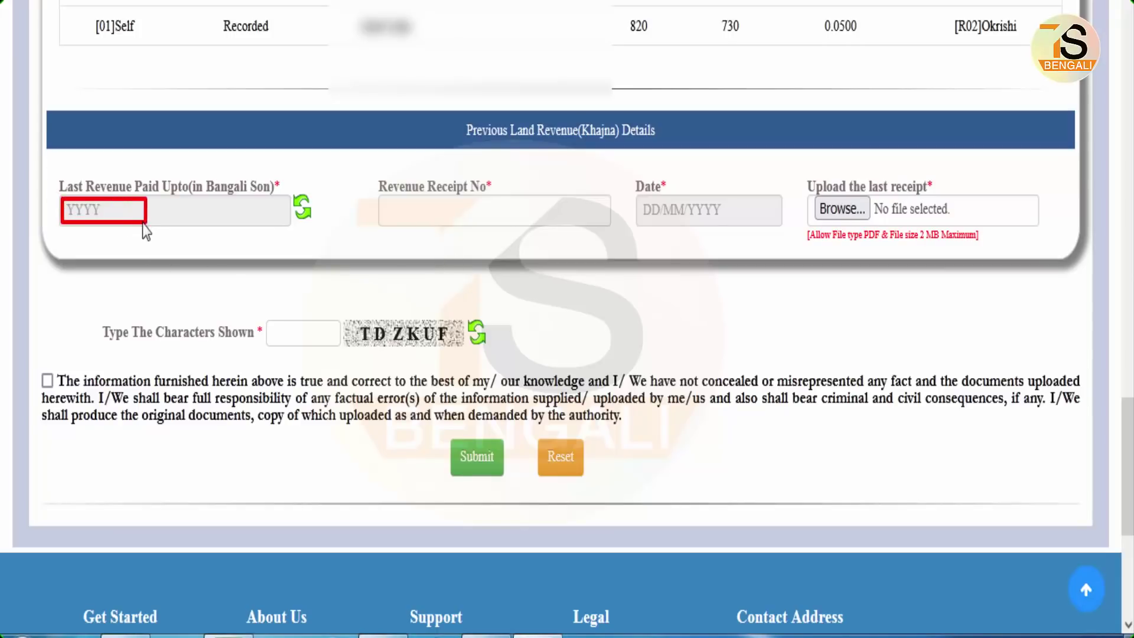
pyautogui.click(118, 214)
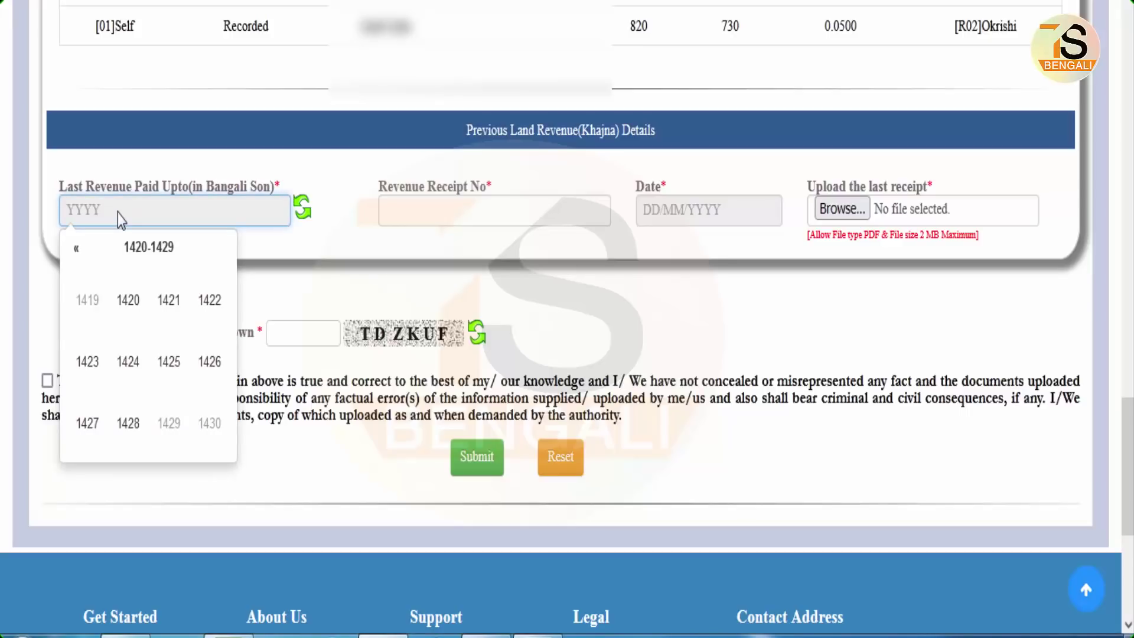
pyautogui.click(128, 362)
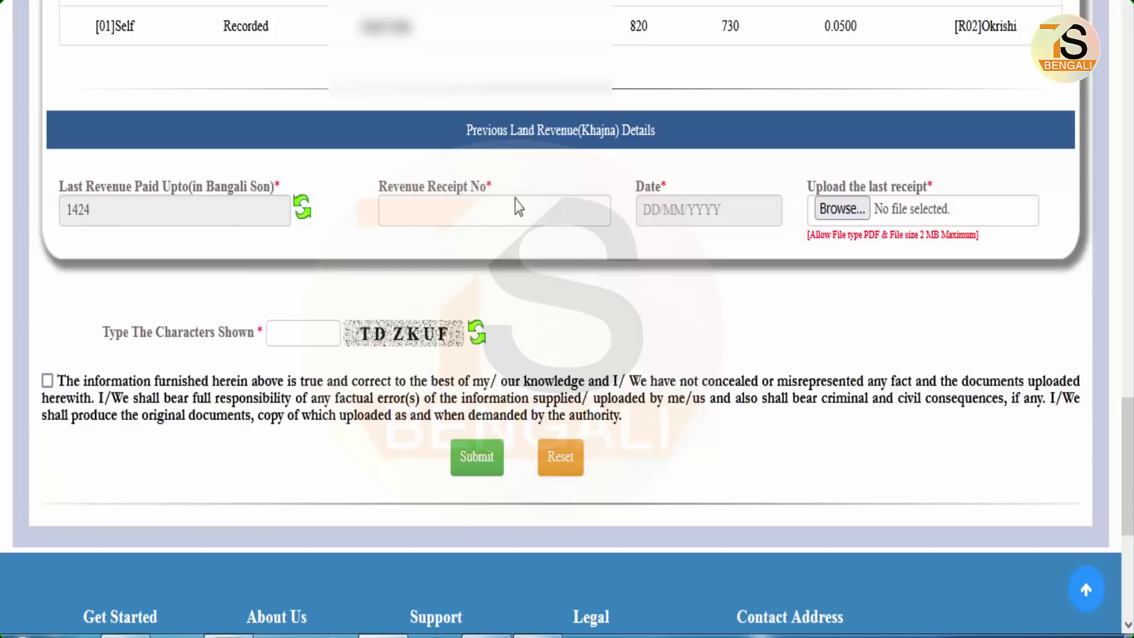
pyautogui.click(472, 223)
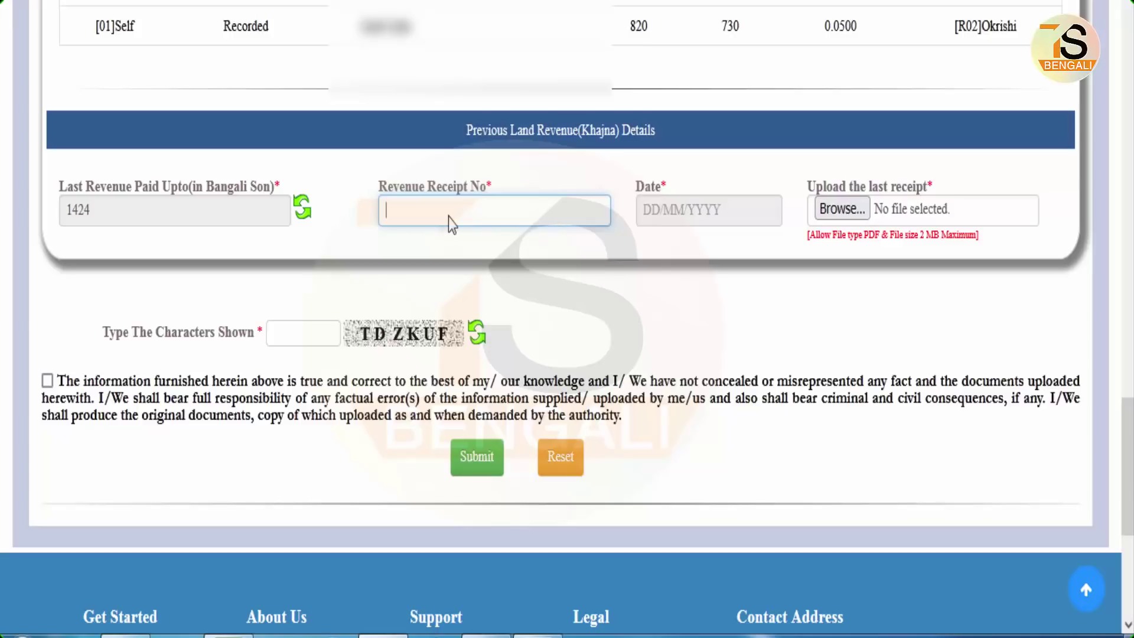
pyautogui.click(444, 236)
pyautogui.click(682, 215)
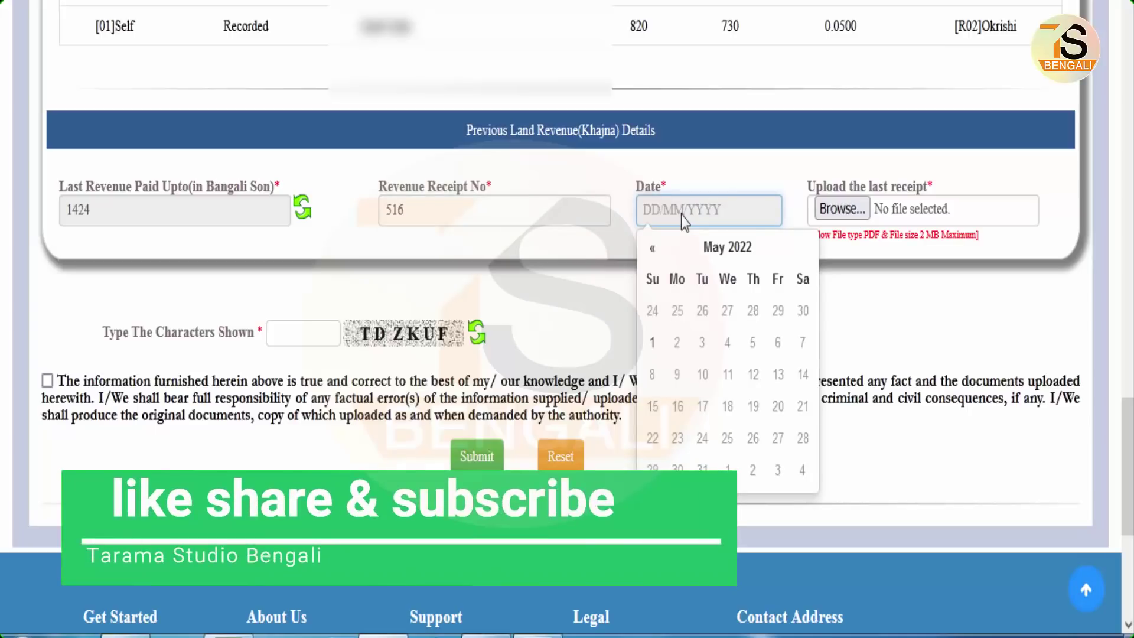
pyautogui.write('22/02/2019')
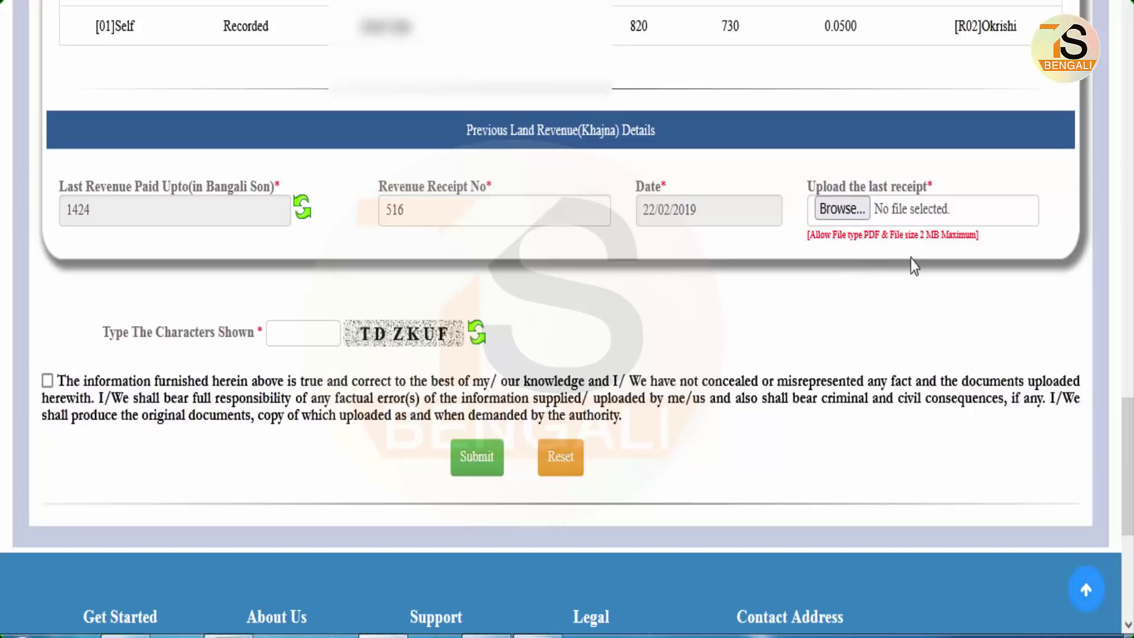
# - Attach receipt img430.pdf, accept the declaration, confirm prior Khajna payment, and submit the application
pyautogui.click(852, 209)
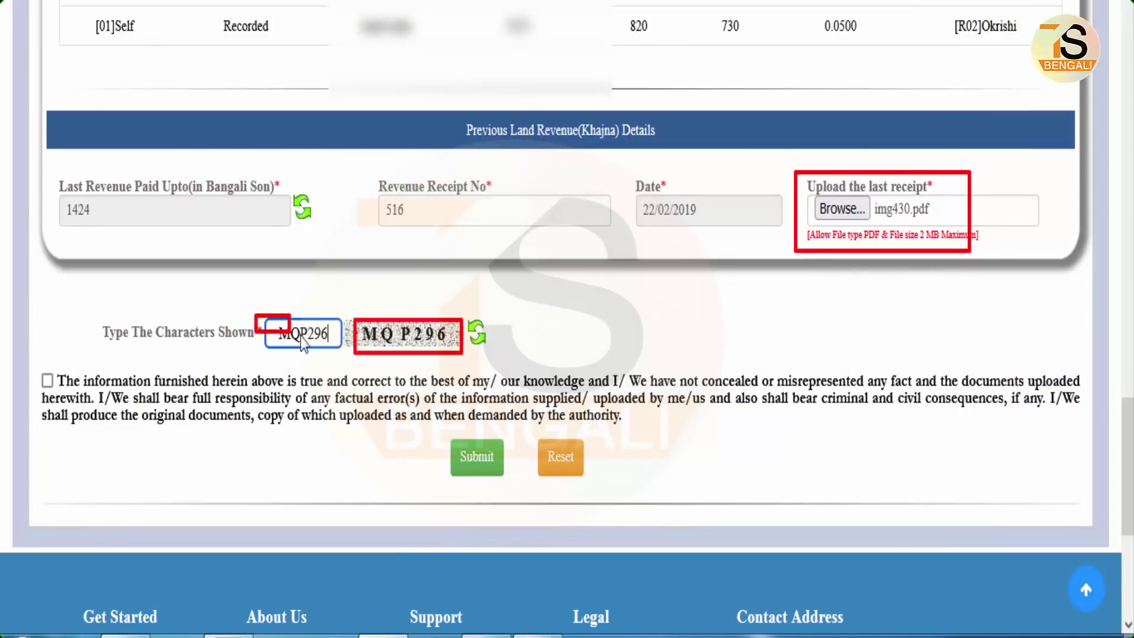
pyautogui.click(47, 380)
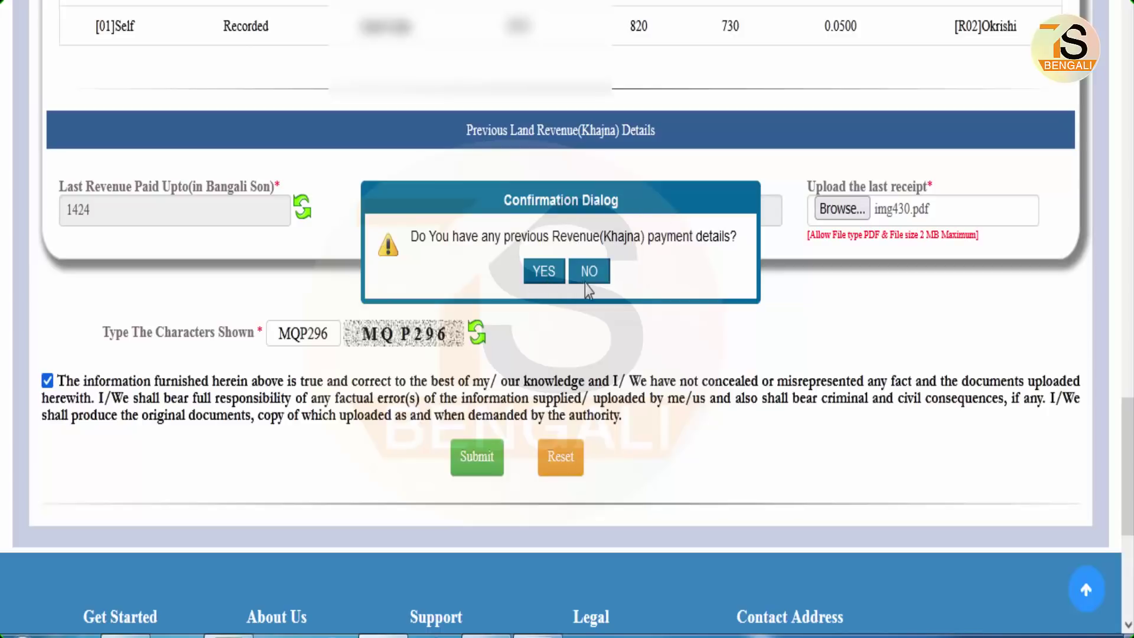
pyautogui.click(543, 272)
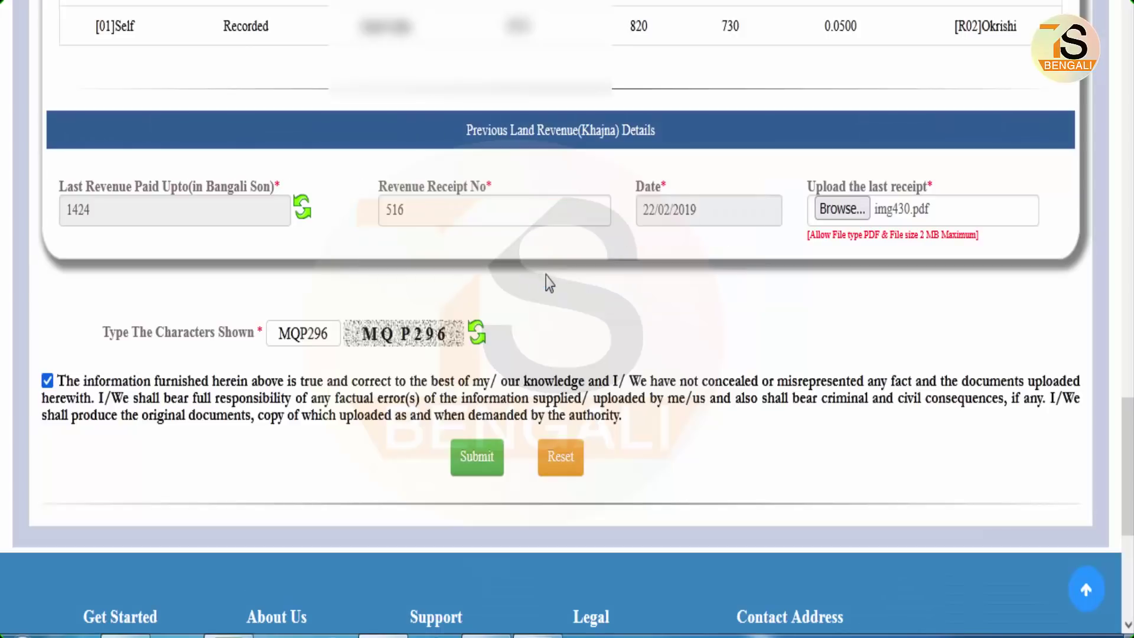
pyautogui.click(478, 458)
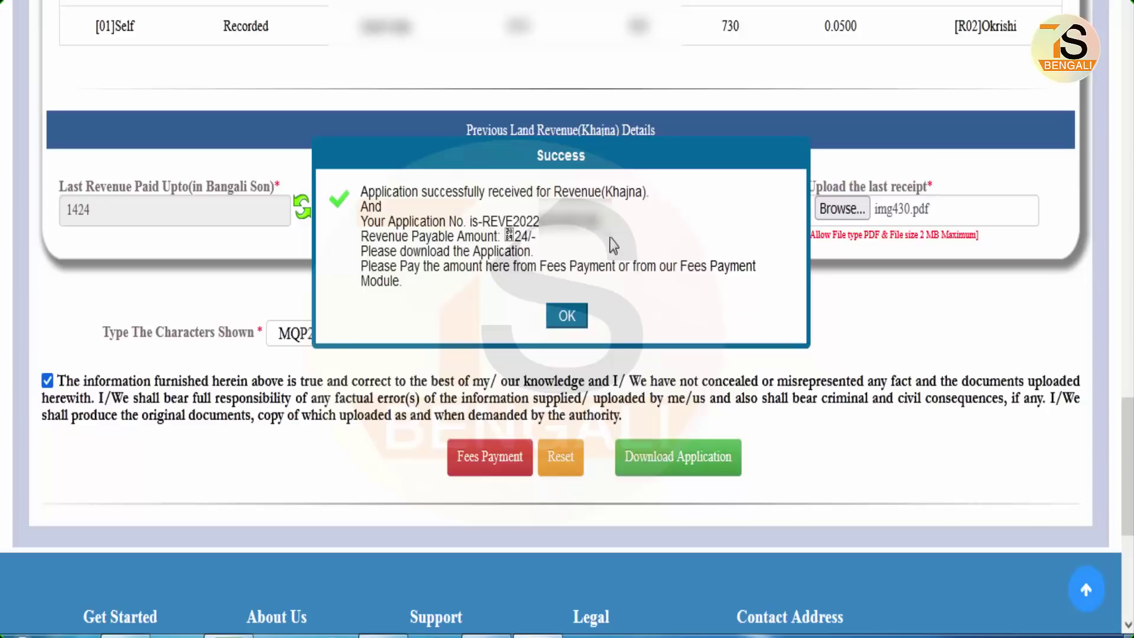
# - Close the success message and download the submitted Khajna application document
pyautogui.click(567, 317)
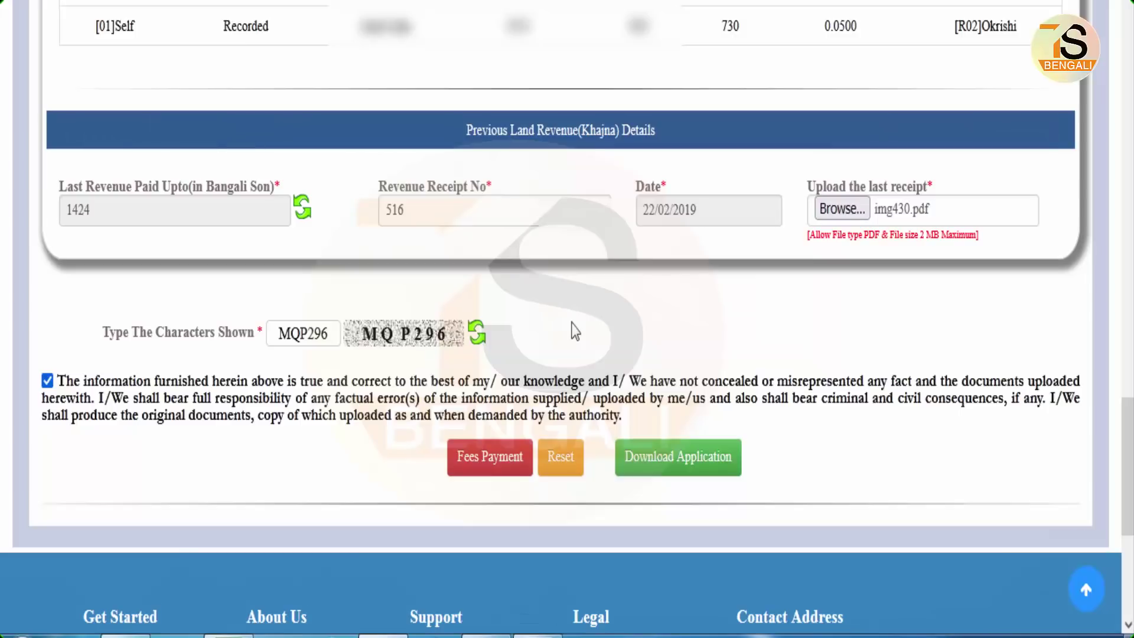
pyautogui.click(691, 458)
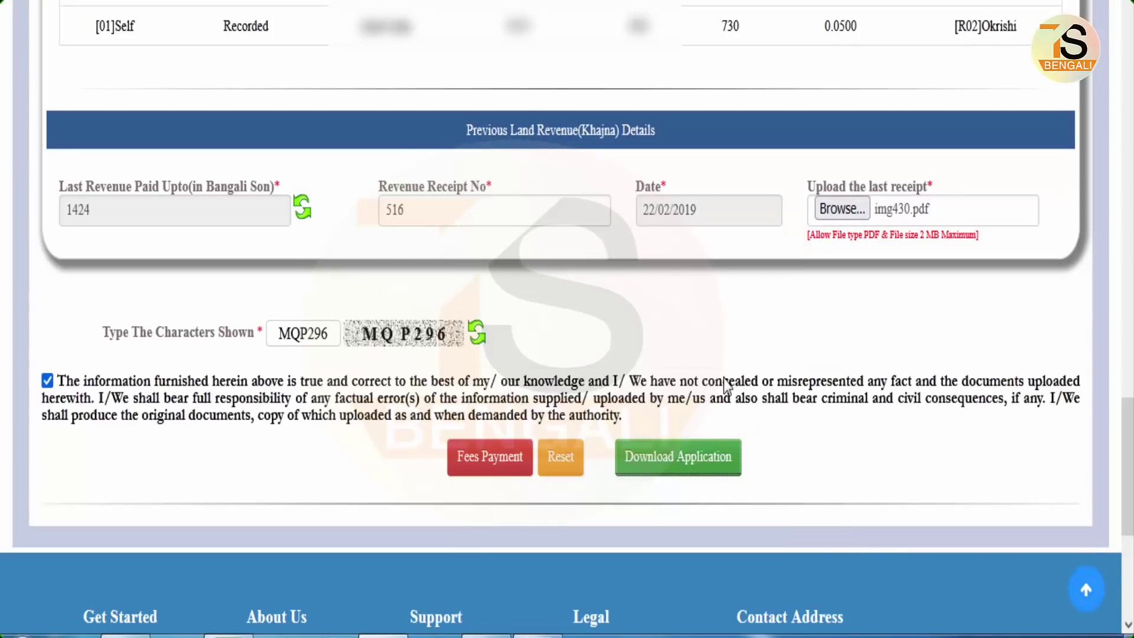
# - Go to Fees Payment, exit the disclaimer, enter the captcha and view the fees (application 0, processing 24)
pyautogui.click(494, 465)
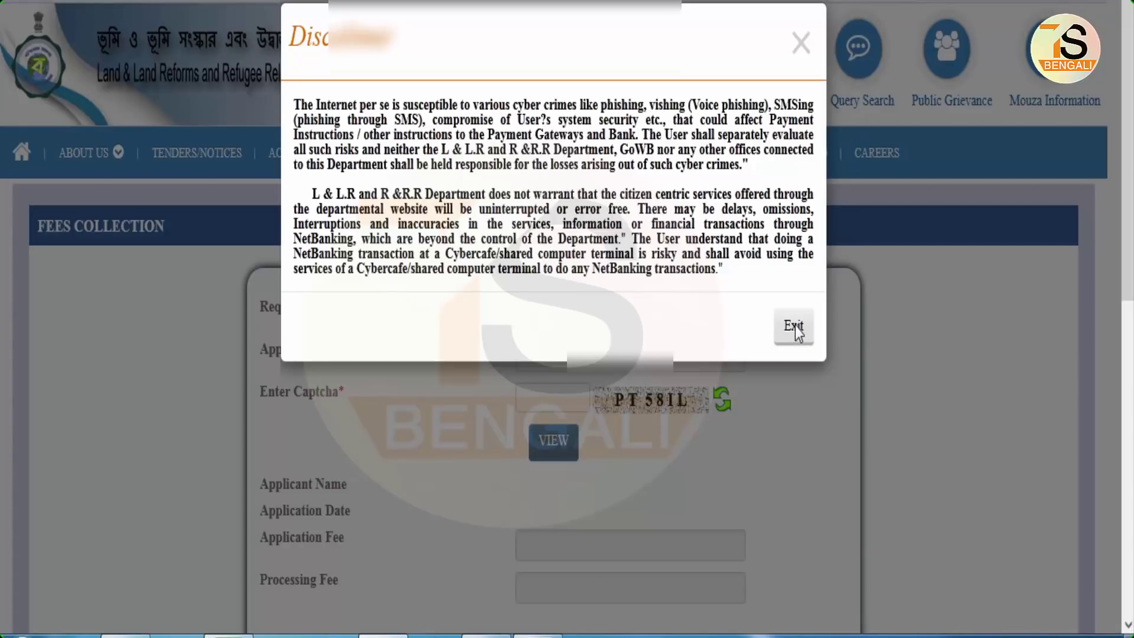
pyautogui.click(795, 325)
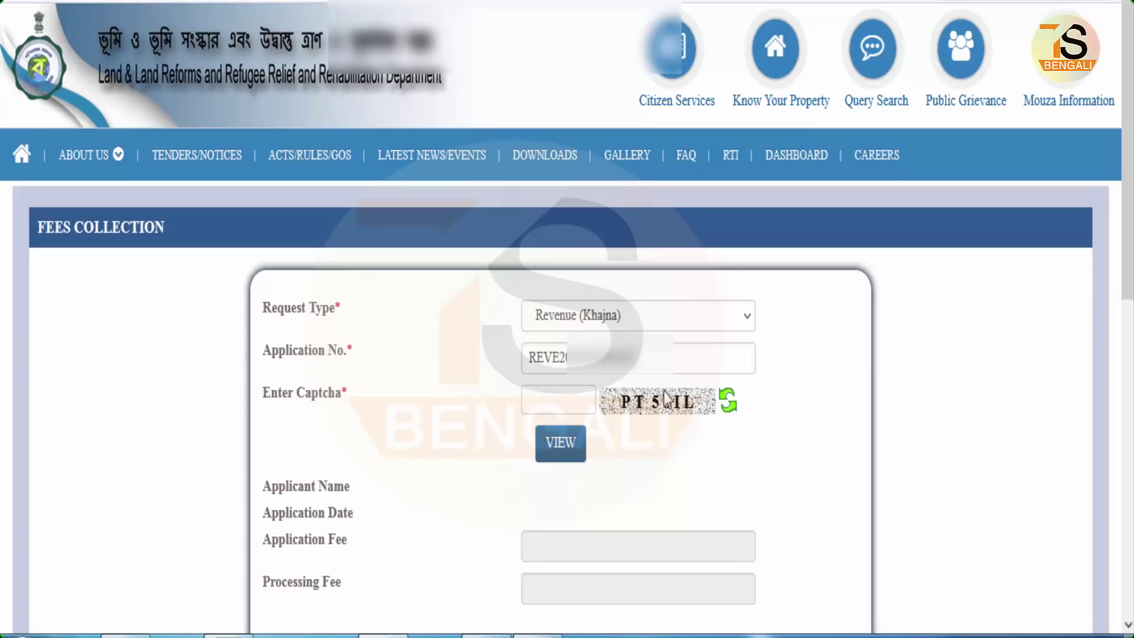
pyautogui.click(557, 407)
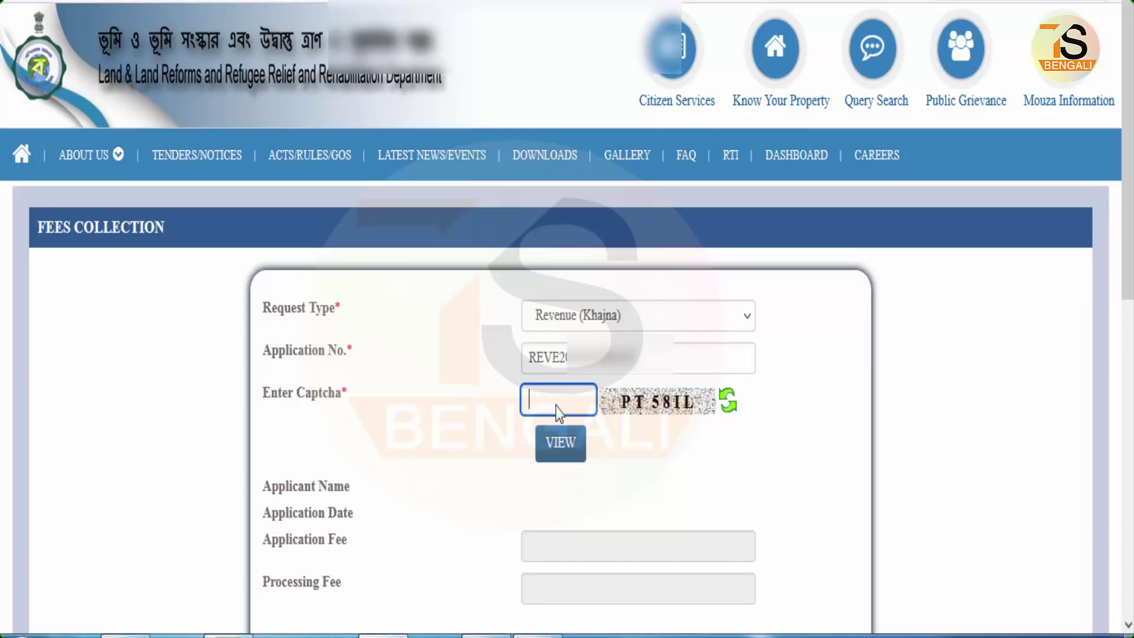
pyautogui.write('PT58IL')
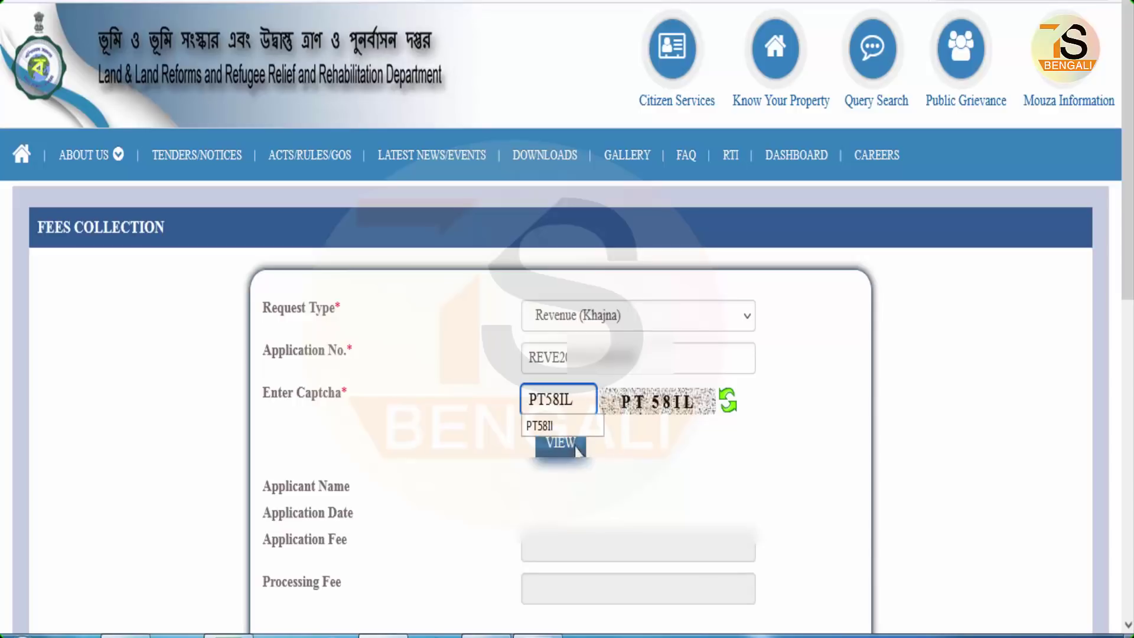
pyautogui.click(574, 447)
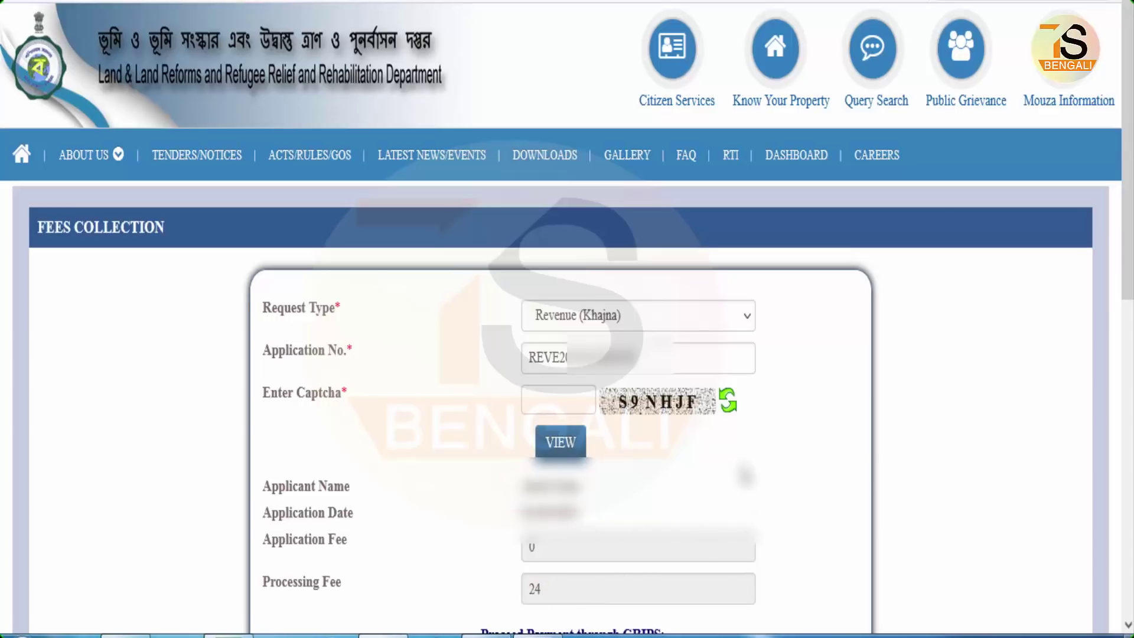
# - Select netBanking as the payment mode and continue to the GRIPS payment summary
pyautogui.scroll(-3, 555, 601)
pyautogui.scroll(-1, 744, 474)
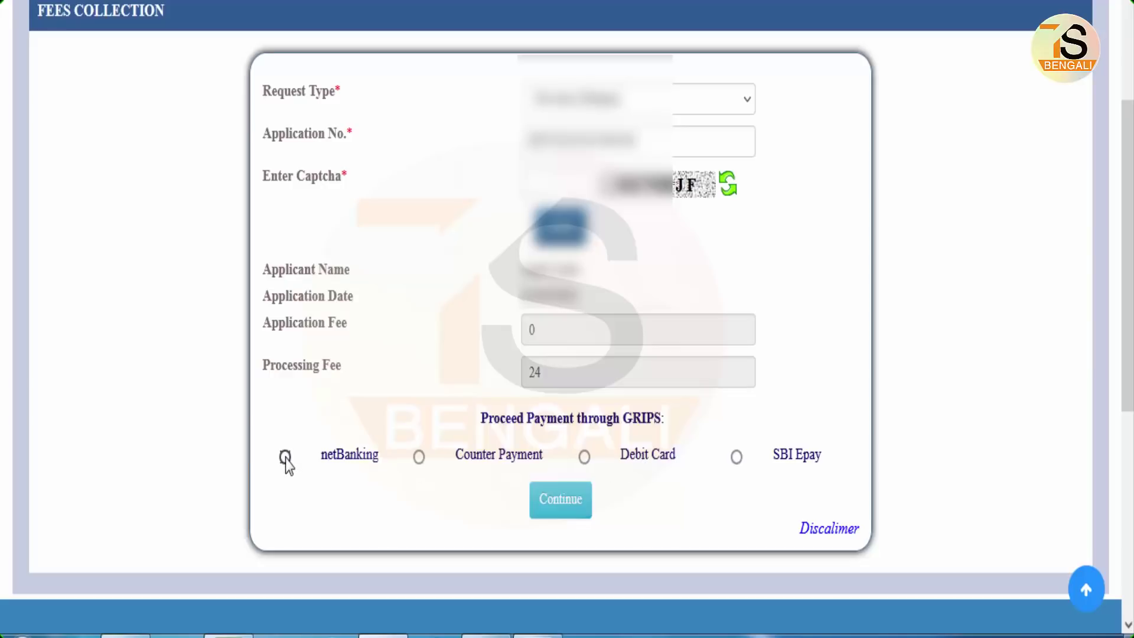
pyautogui.click(553, 504)
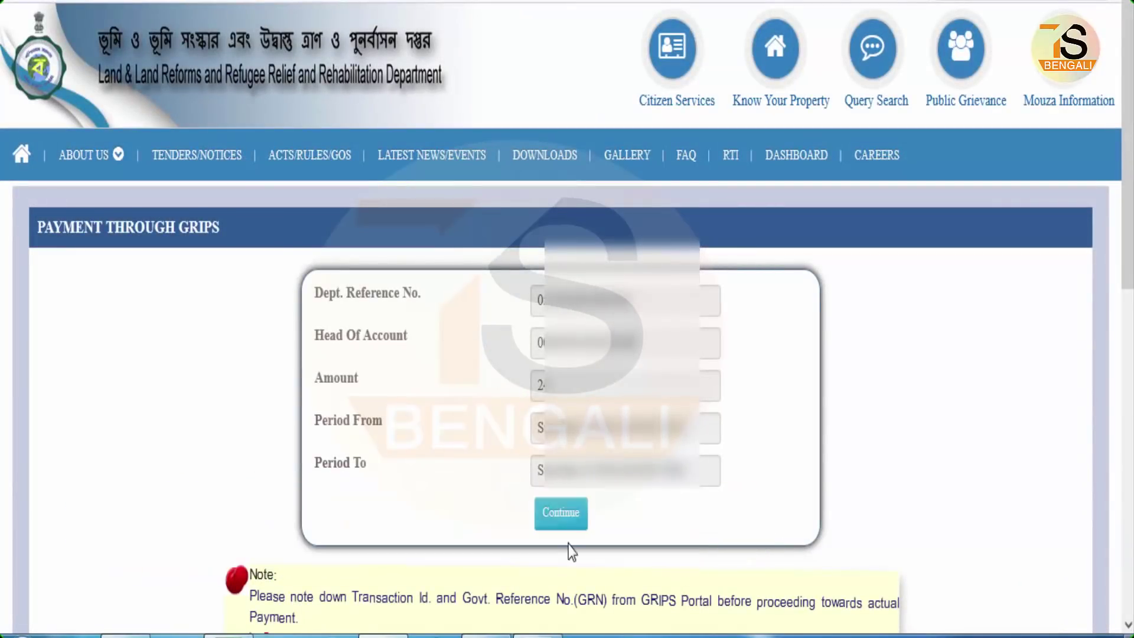
# - Continue to the GRIPS portal and confirm the challan details
pyautogui.click(557, 516)
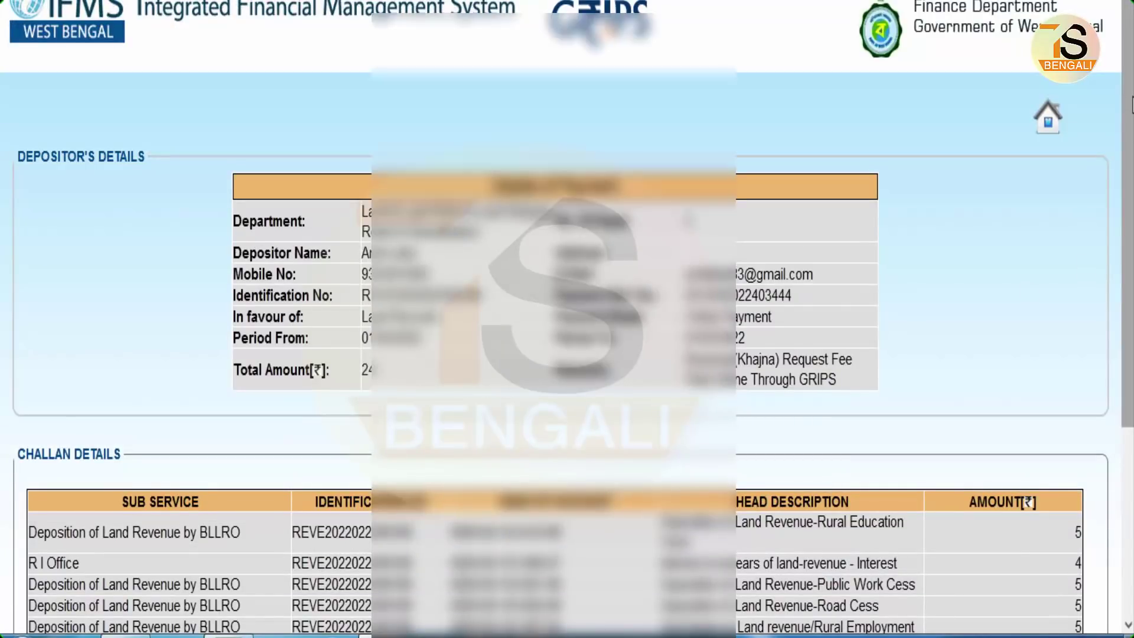
pyautogui.scroll(-4, 1131, 105)
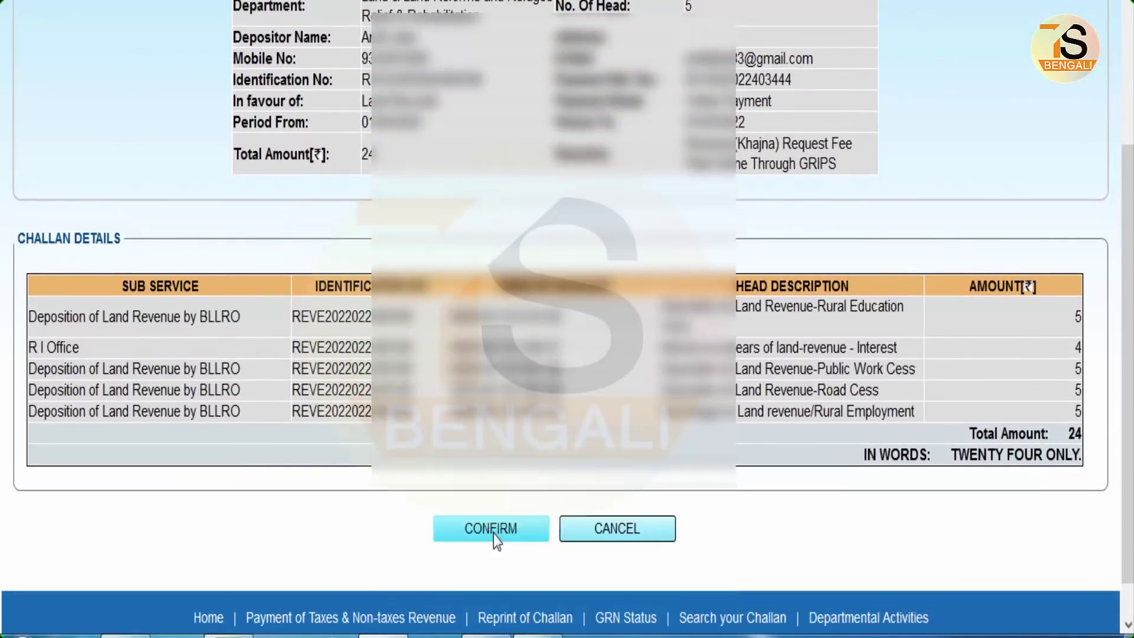
pyautogui.click(494, 531)
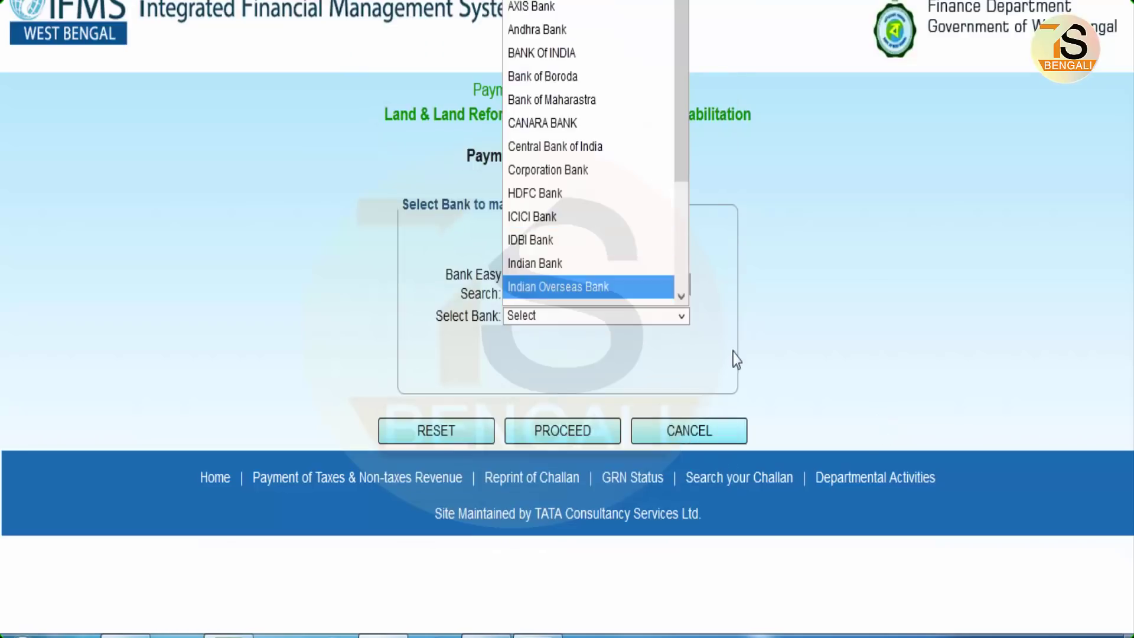
# - Choose Indian Overseas Bank as the payment bank and proceed
pyautogui.click(614, 320)
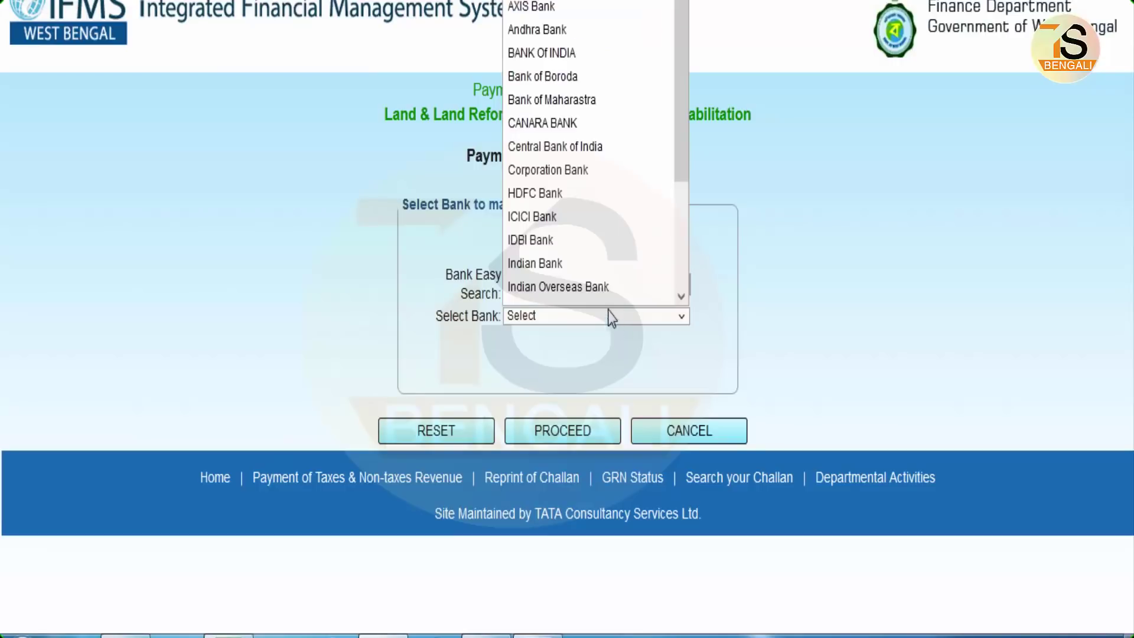
pyautogui.scroll(-3, 599, 226)
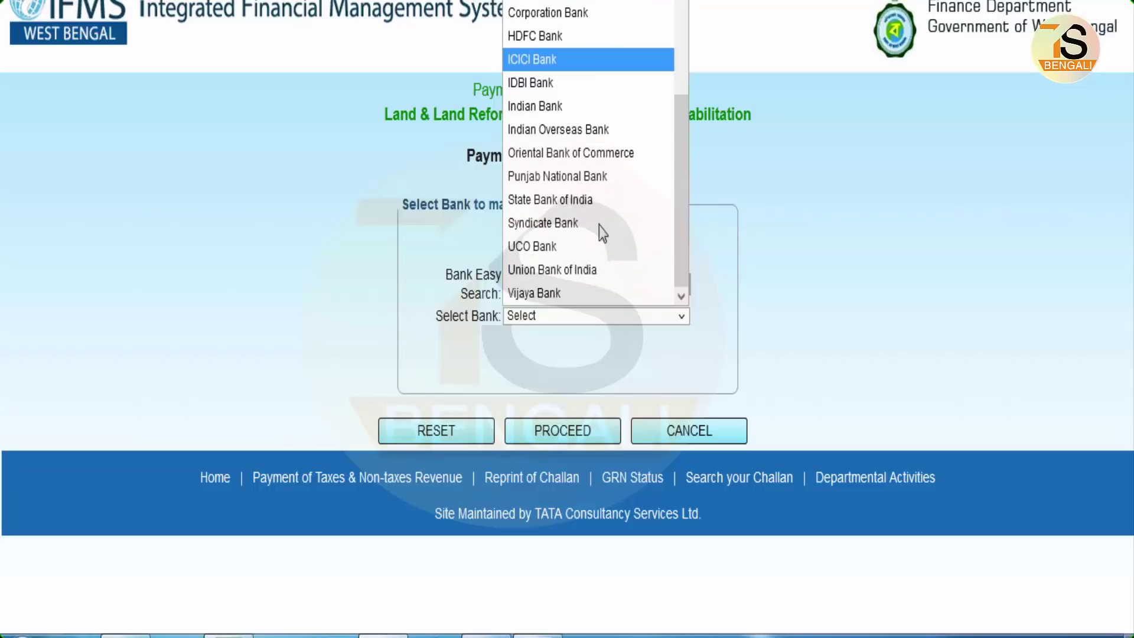
pyautogui.scroll(3, 591, 206)
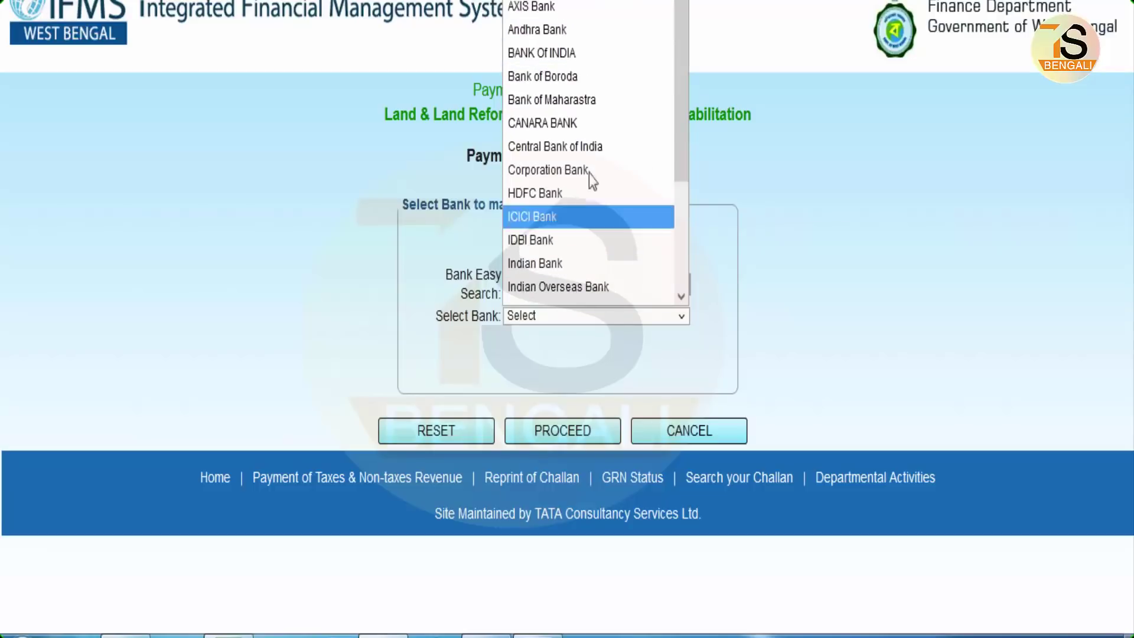
pyautogui.click(579, 288)
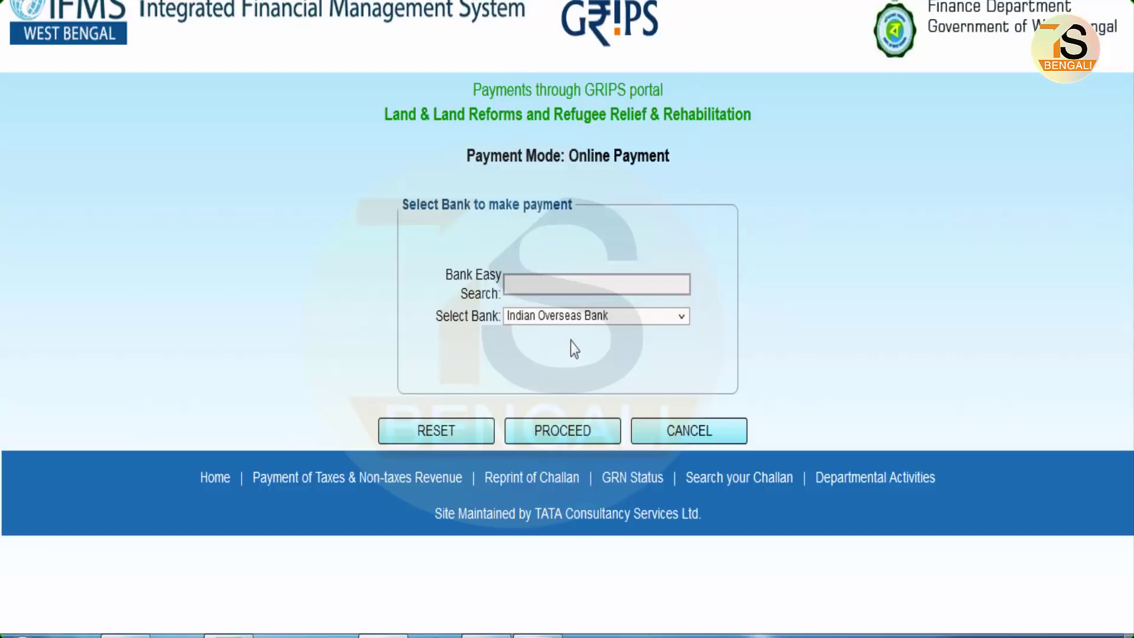
pyautogui.click(569, 433)
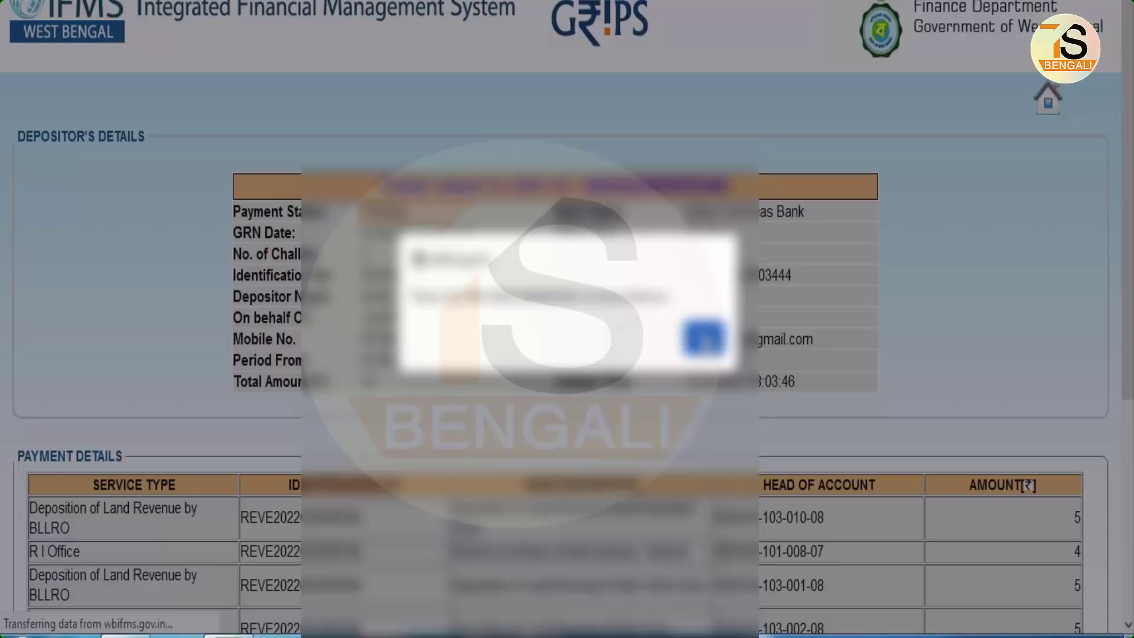
# - Dismiss the challan alert and proceed to the payment confirmation page
pyautogui.click(703, 337)
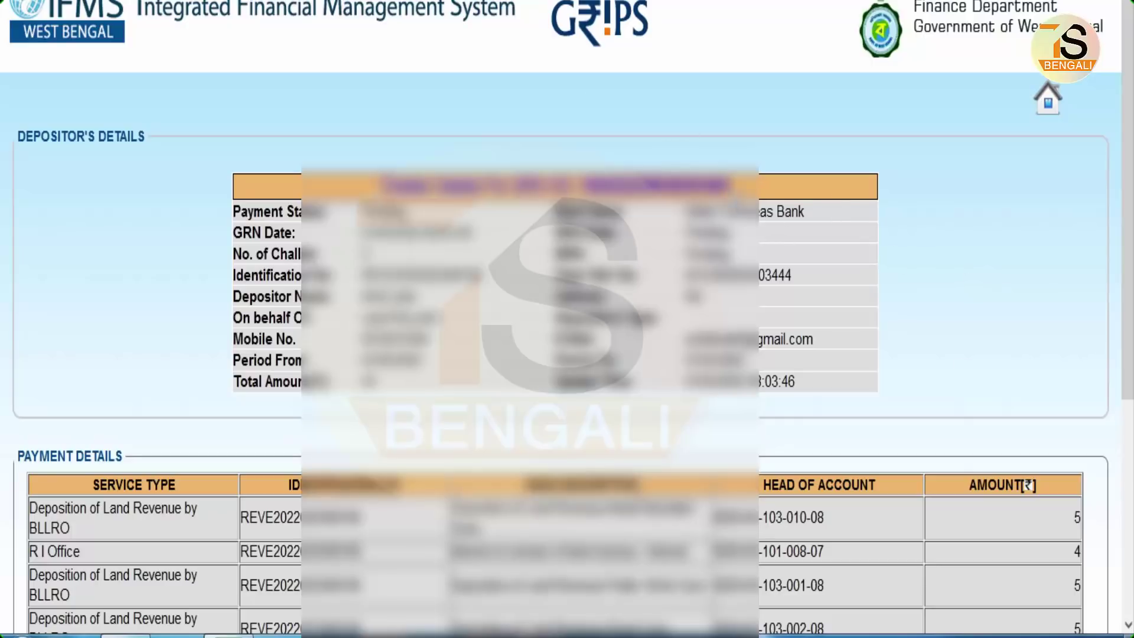
pyautogui.doubleClick(655, 185)
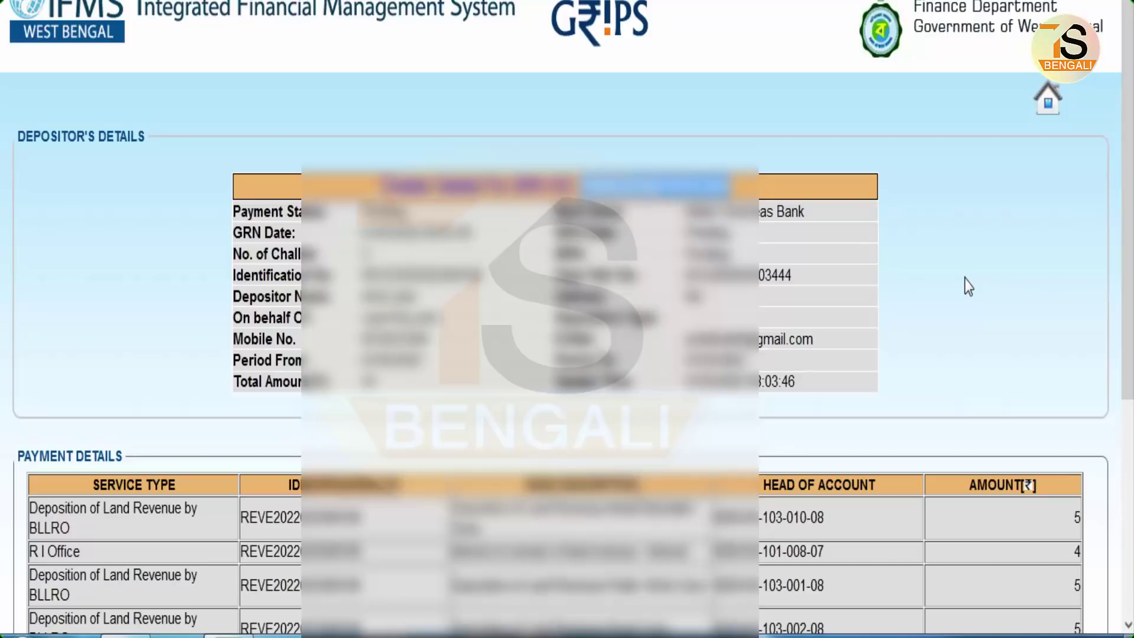
pyautogui.click(968, 287)
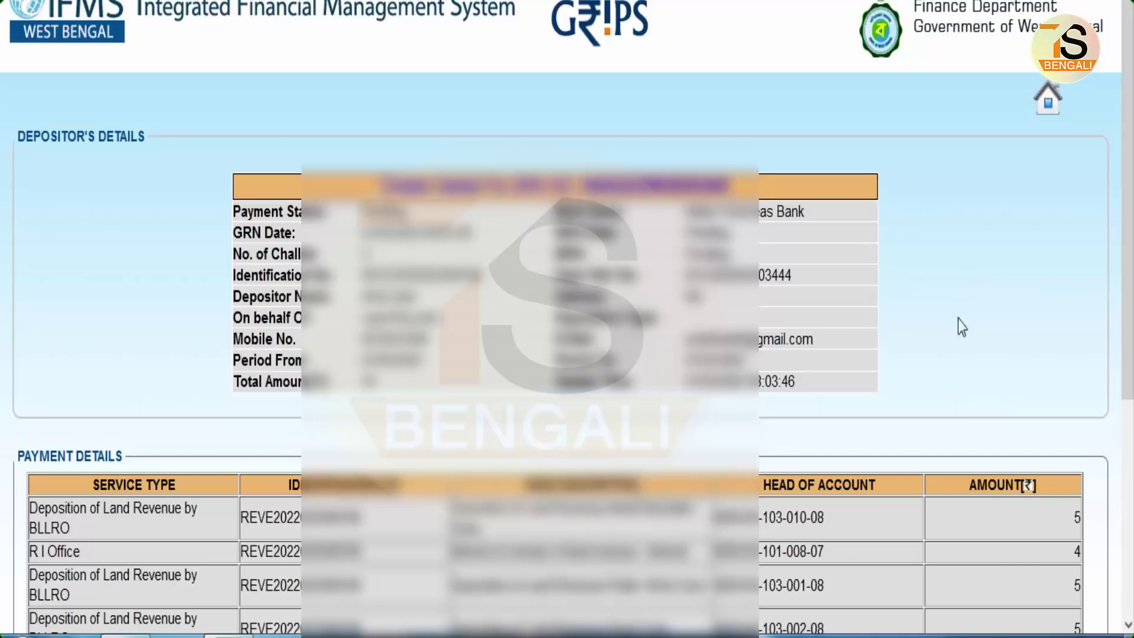
pyautogui.scroll(-5, 966, 349)
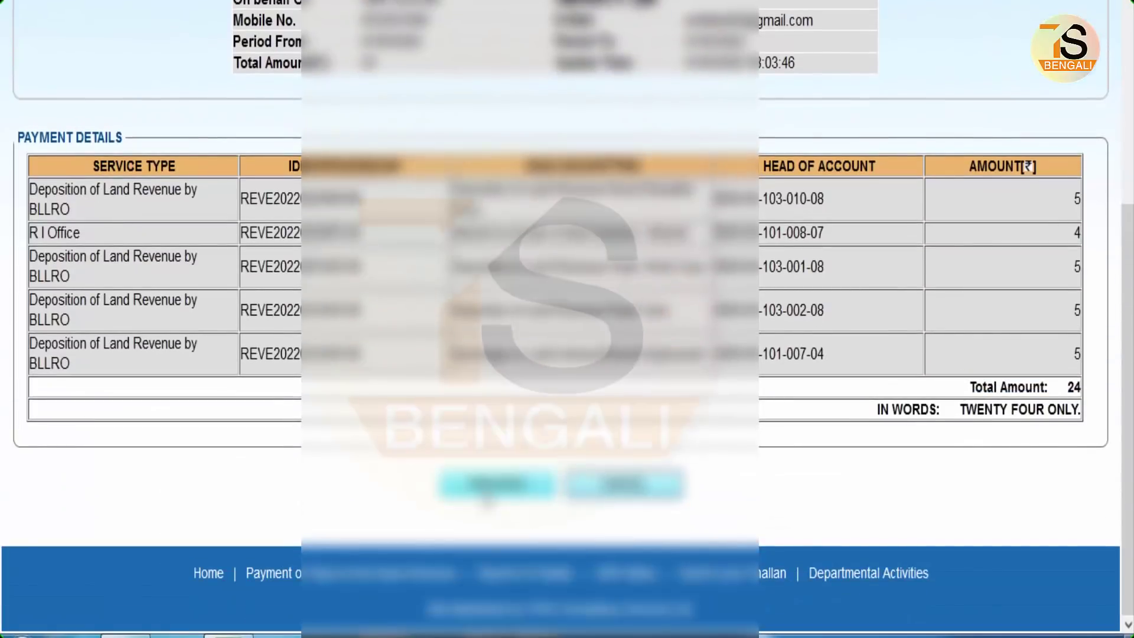
pyautogui.click(496, 486)
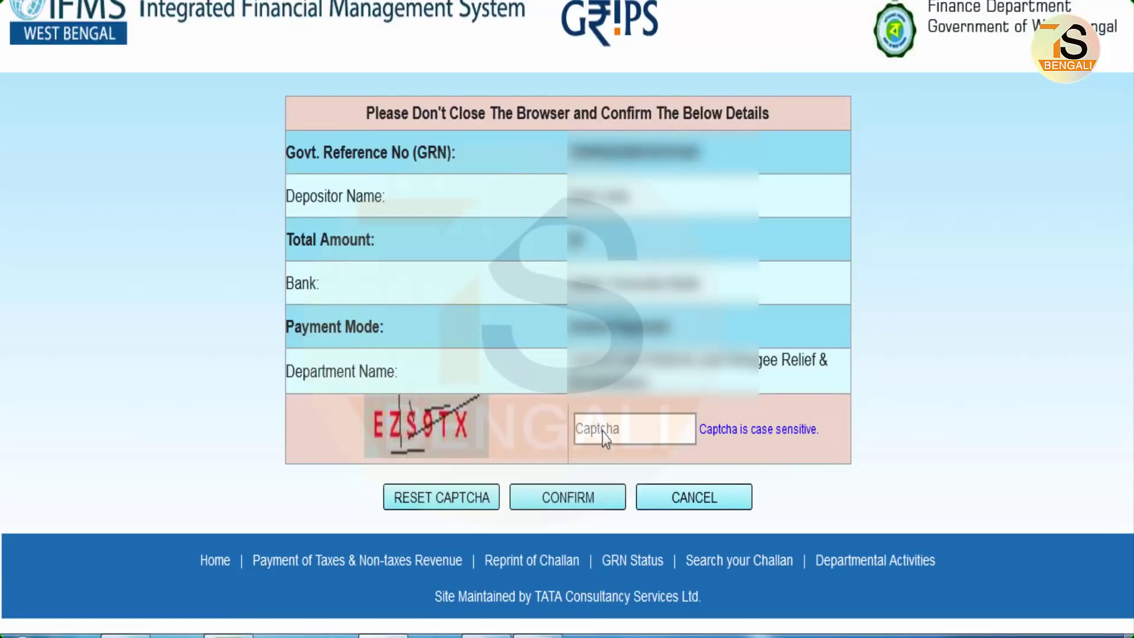
# - Enter the captcha shown and confirm the payment, opening Indian Overseas Bank internet banking
pyautogui.click(600, 435)
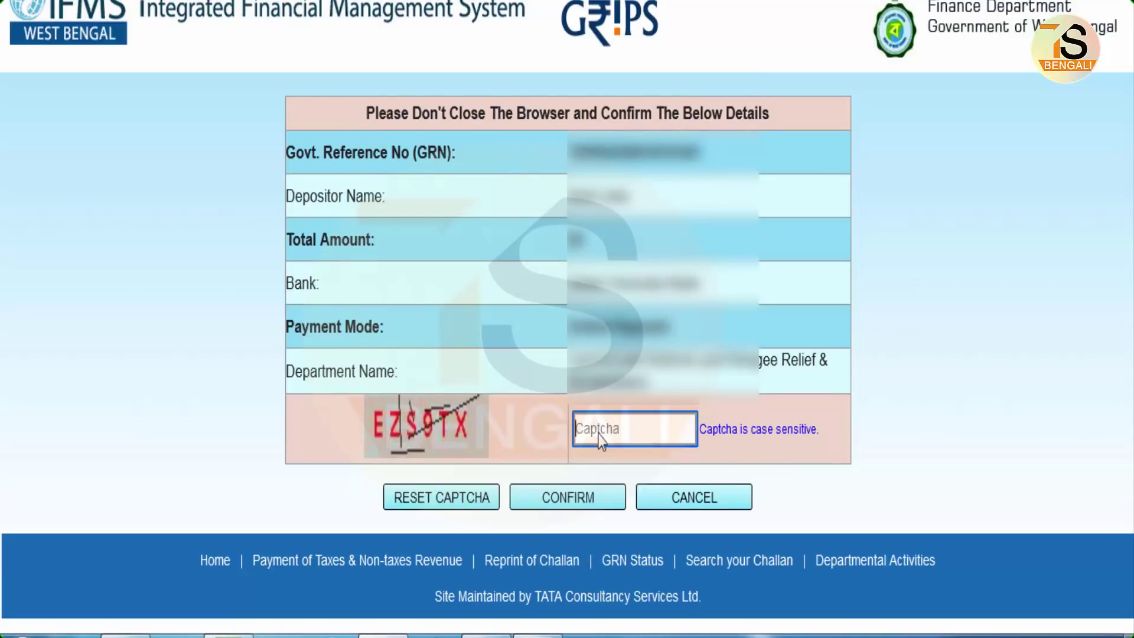
pyautogui.write('EZS9TX')
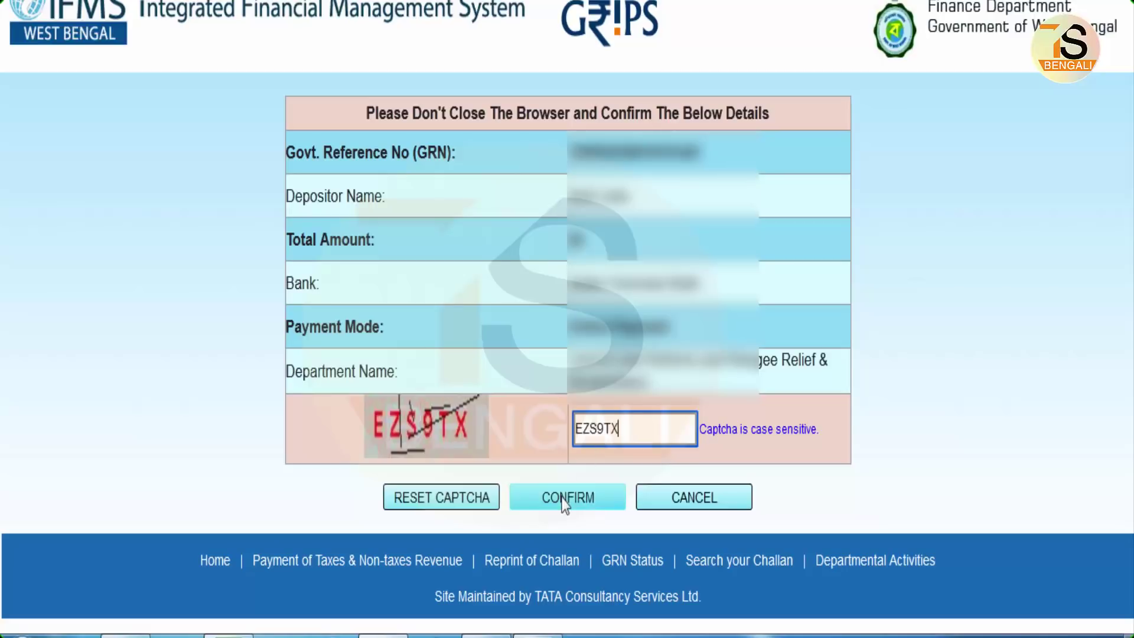
pyautogui.click(562, 498)
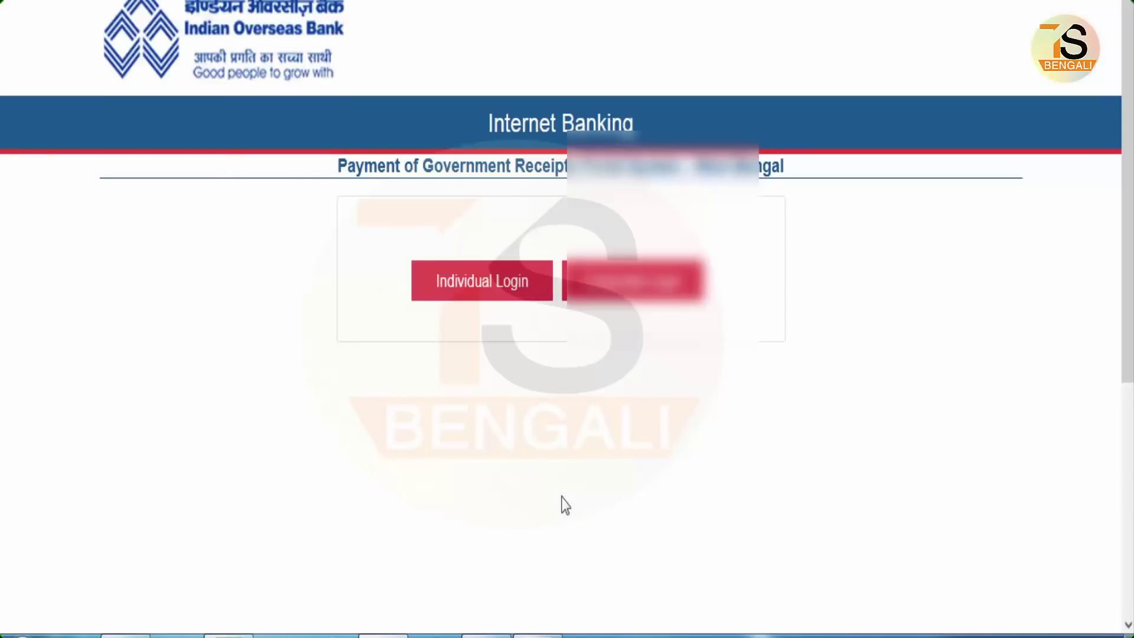
# - Choose Individual Login at Indian Overseas Bank and decline the browser's password-save prompt
pyautogui.click(489, 286)
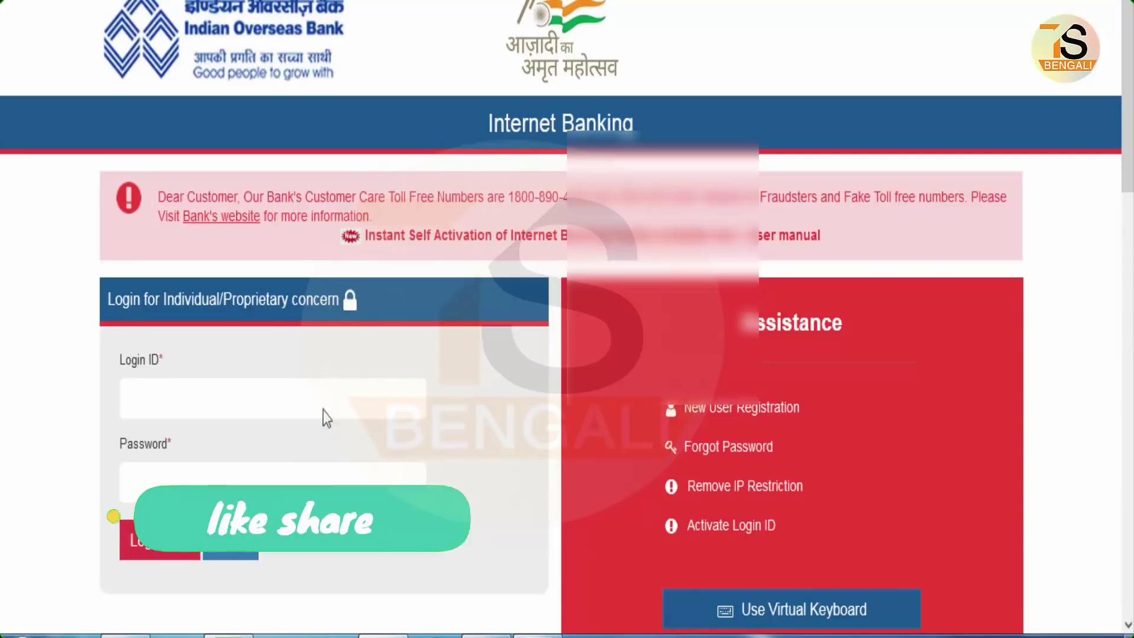
pyautogui.click(258, 405)
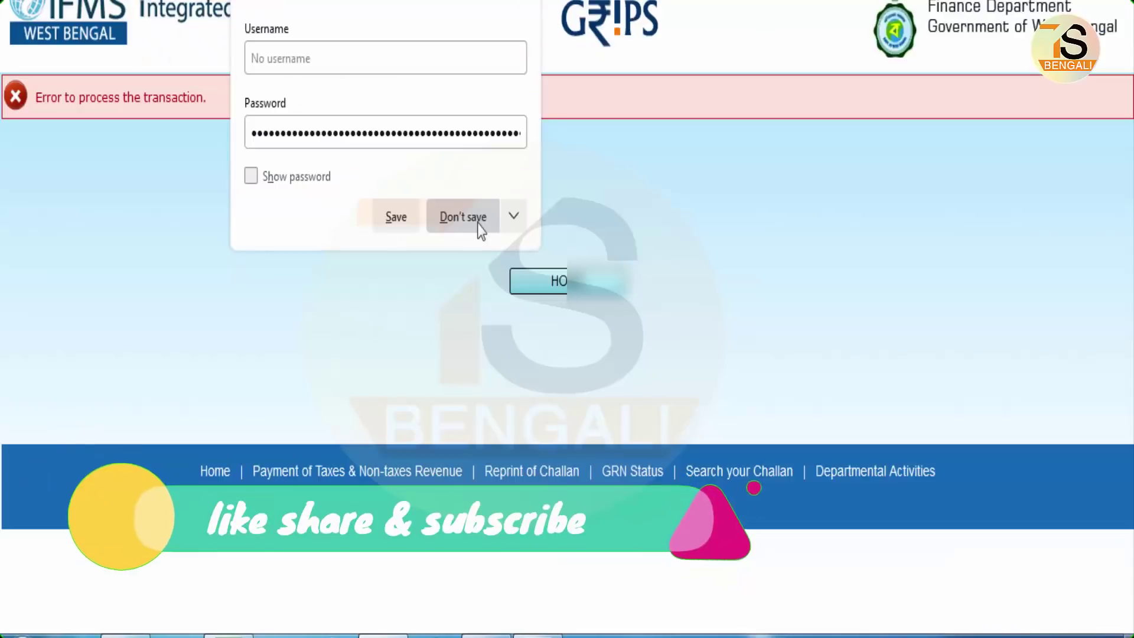
pyautogui.click(462, 220)
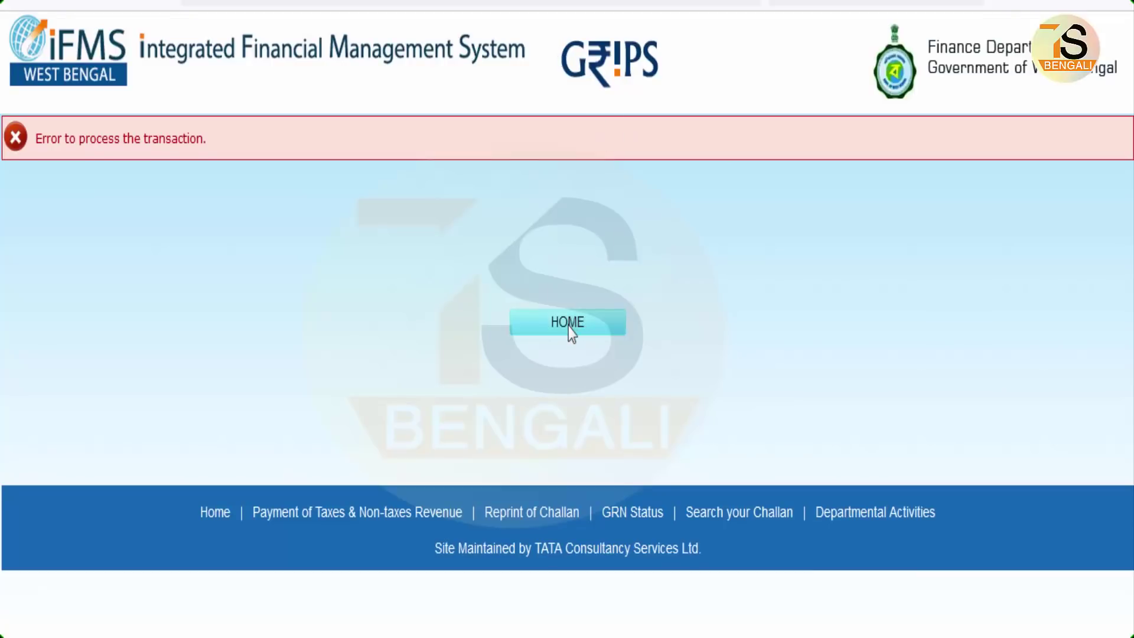
# - Return from the error page to the GRIPS home page and close the relief-fund notice
pyautogui.click(555, 89)
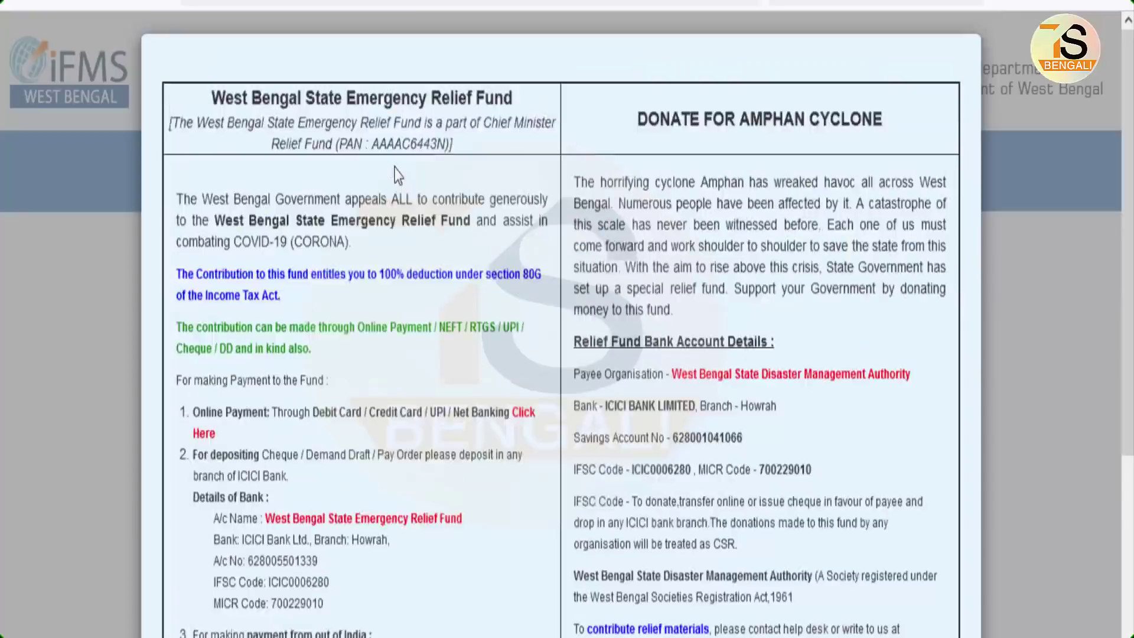
pyautogui.scroll(-5, 945, 529)
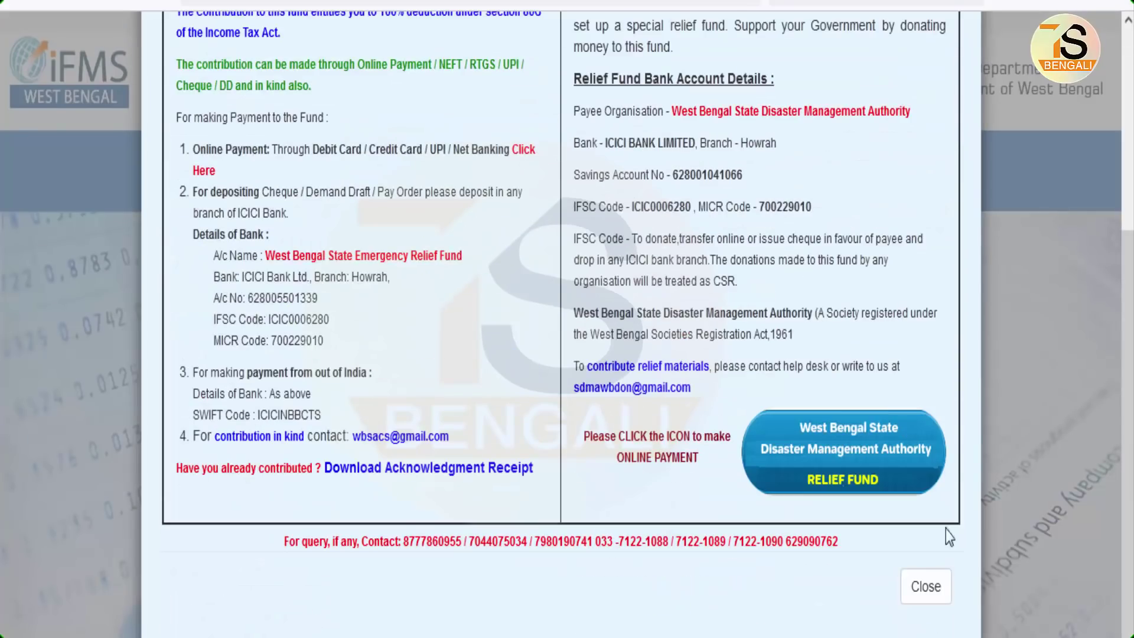
pyautogui.click(927, 591)
pyautogui.scroll(-3, 987, 442)
pyautogui.scroll(-4, 987, 442)
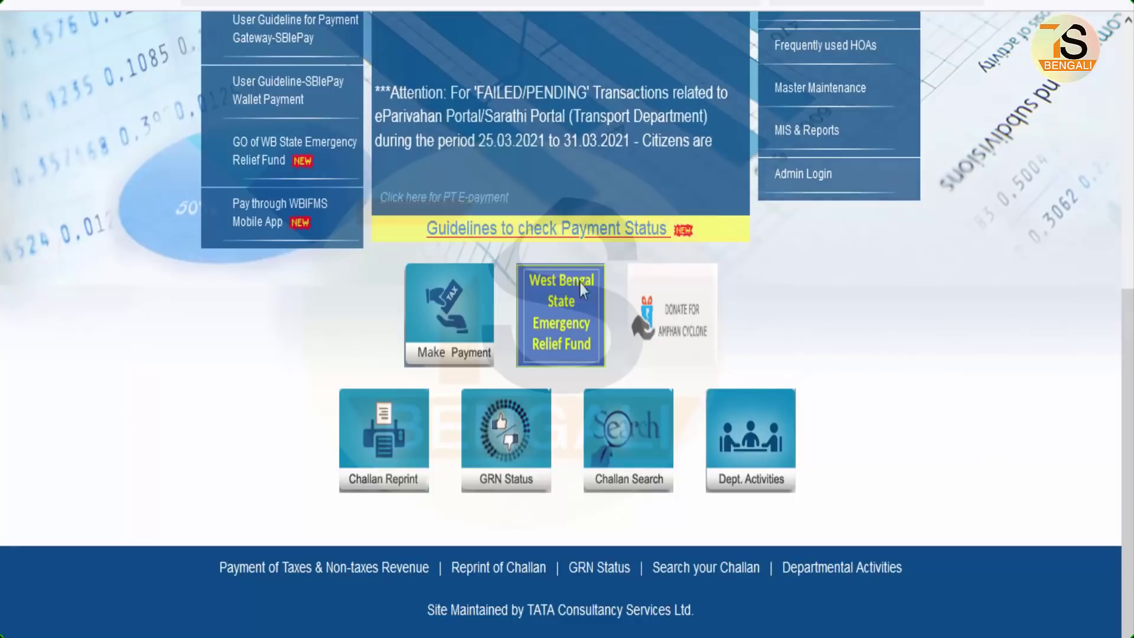